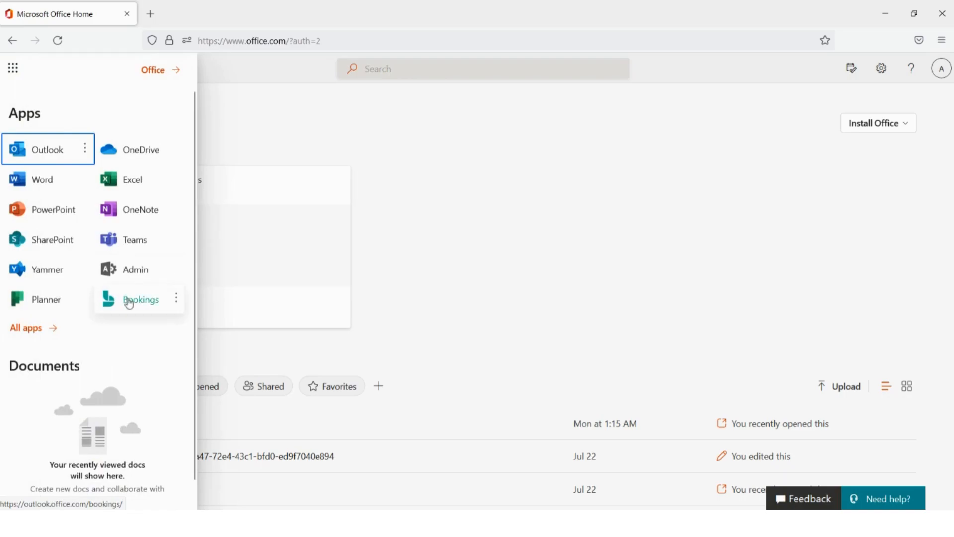
- Open Bookings and start creating a new calendar from scratch
{"action": "left_click", "coordinate": [126, 300]}
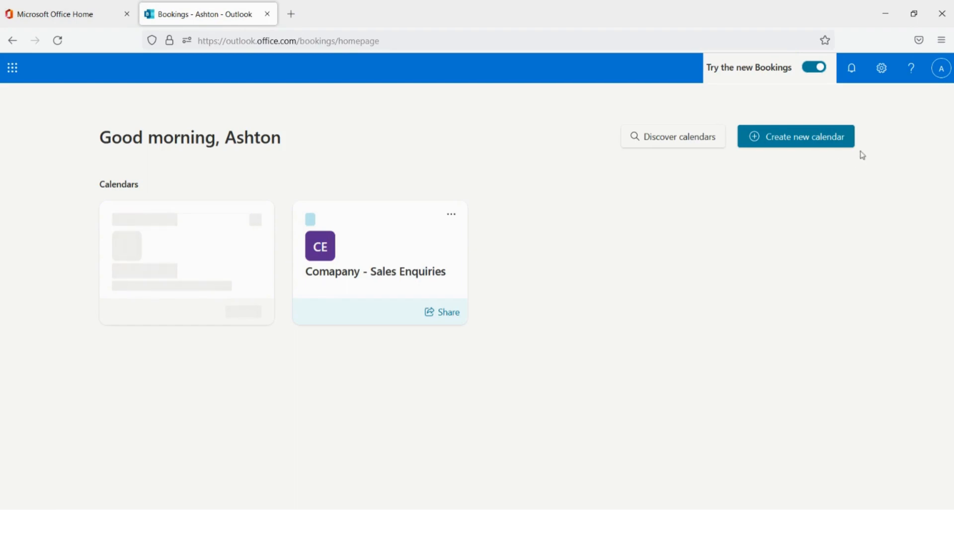
{"action": "left_click", "coordinate": [829, 143]}
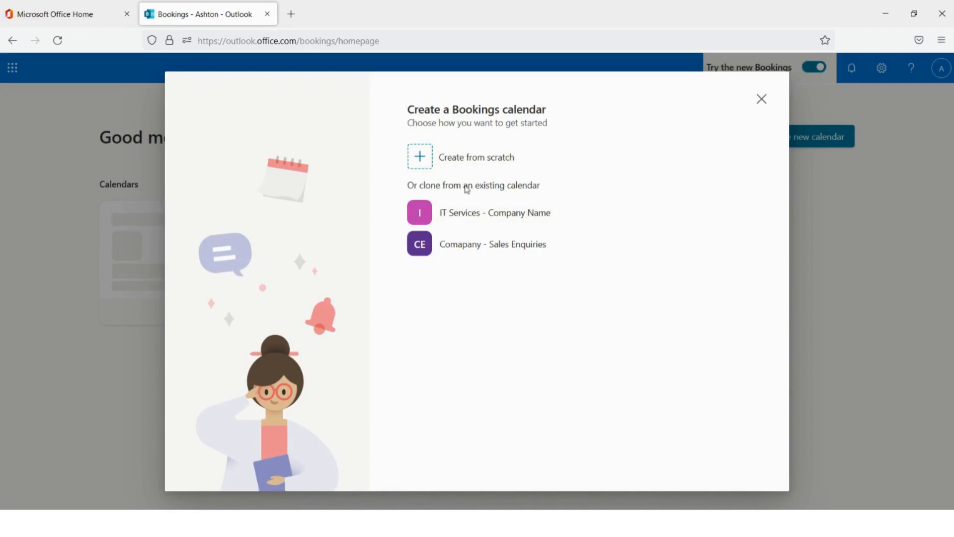
{"action": "left_click", "coordinate": [474, 165]}
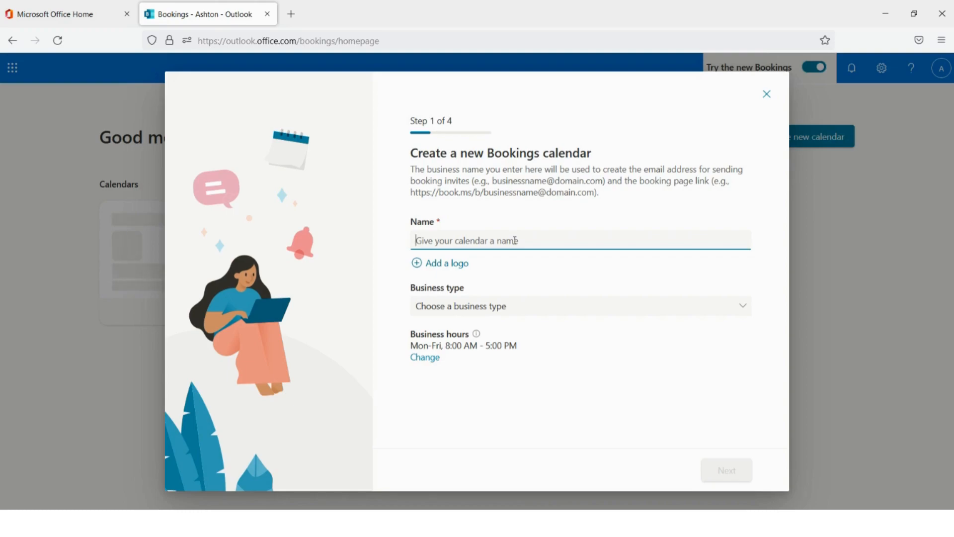
- Name the new calendar Human Resources - Company Name
{"action": "type", "text": "Human "}
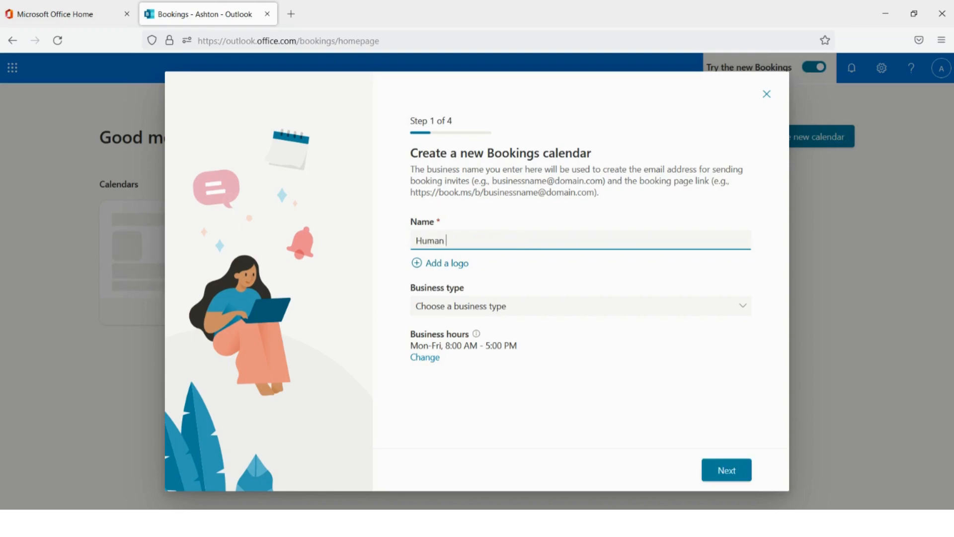
{"action": "type", "text": "rre"}
{"action": "key", "text": "BackSpace"}
{"action": "key", "text": "BackSpace"}
{"action": "type", "text": "Resources - Company Name"}
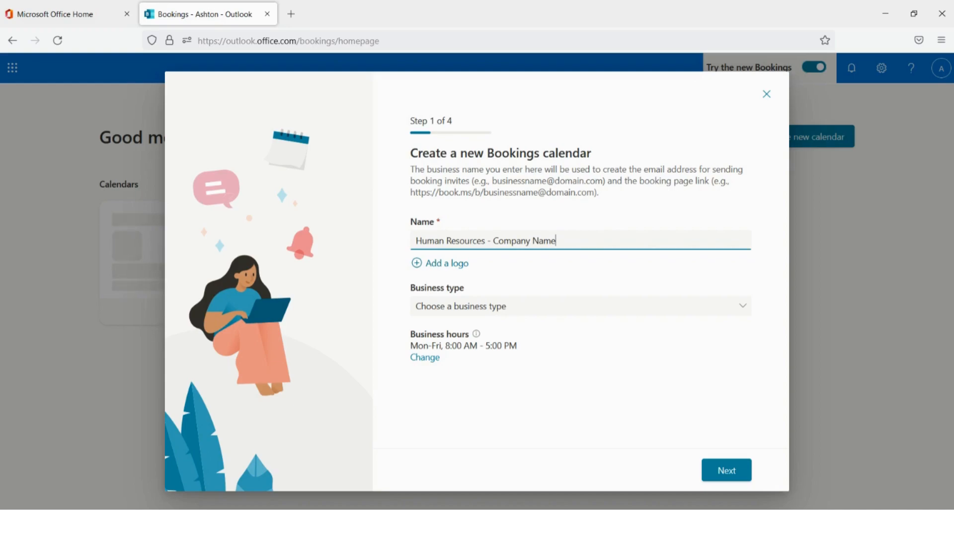
- Set the business type to Other, show the business hours settings, and continue to the staff invitations
{"action": "left_click", "coordinate": [579, 315]}
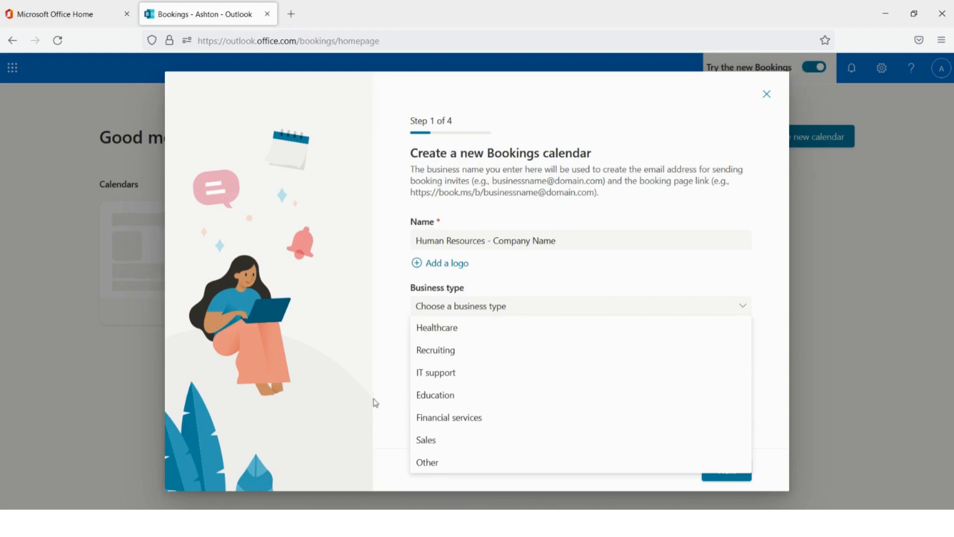
{"action": "left_click", "coordinate": [439, 464]}
{"action": "left_click", "coordinate": [499, 401]}
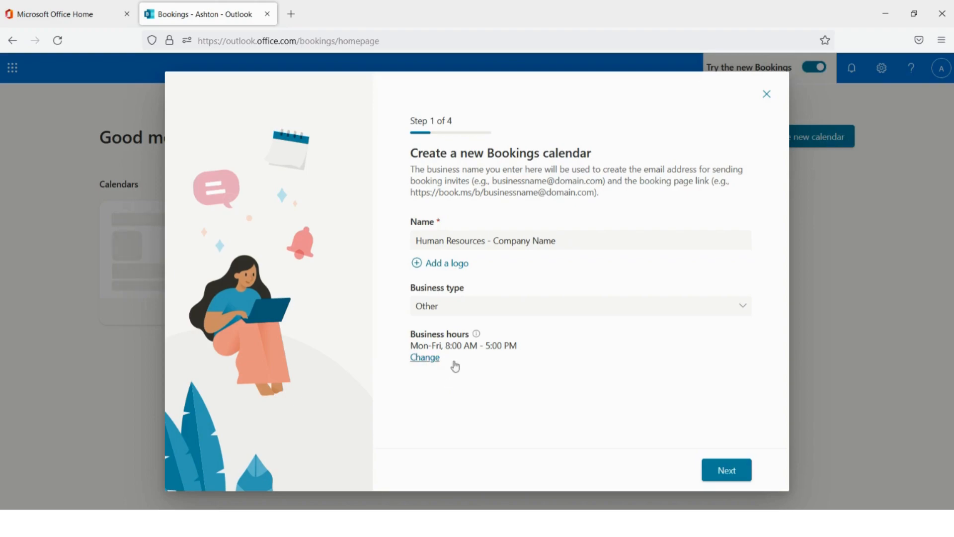
{"action": "left_click", "coordinate": [645, 376]}
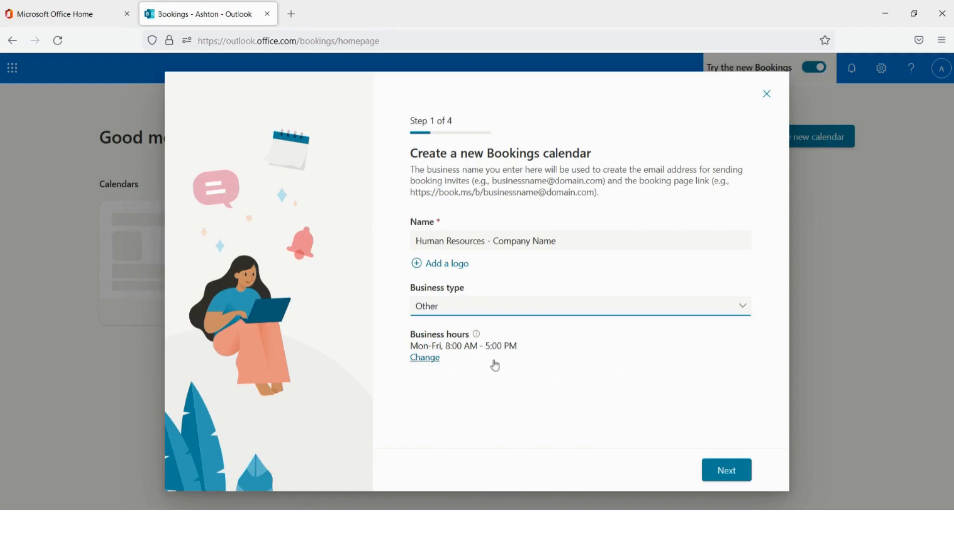
{"action": "left_click", "coordinate": [425, 358]}
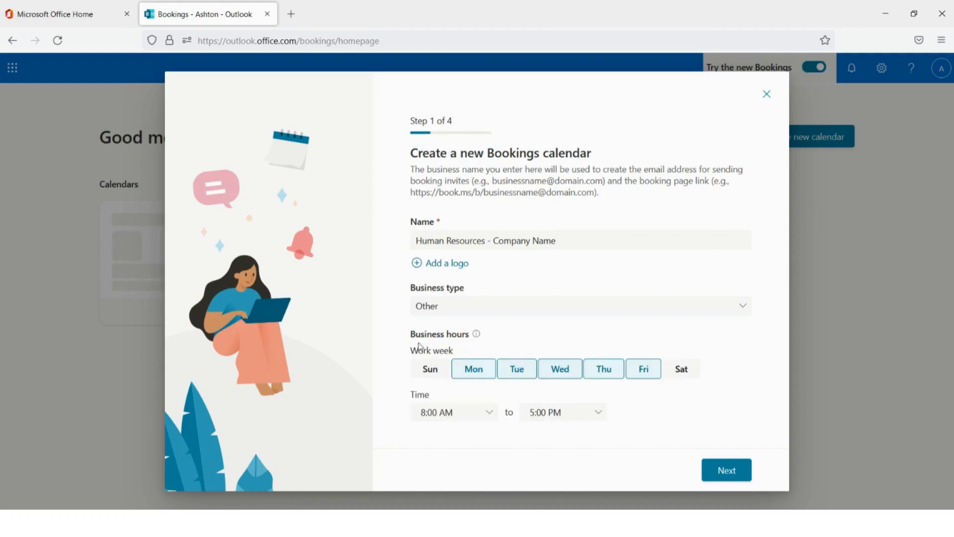
{"action": "left_click", "coordinate": [716, 475]}
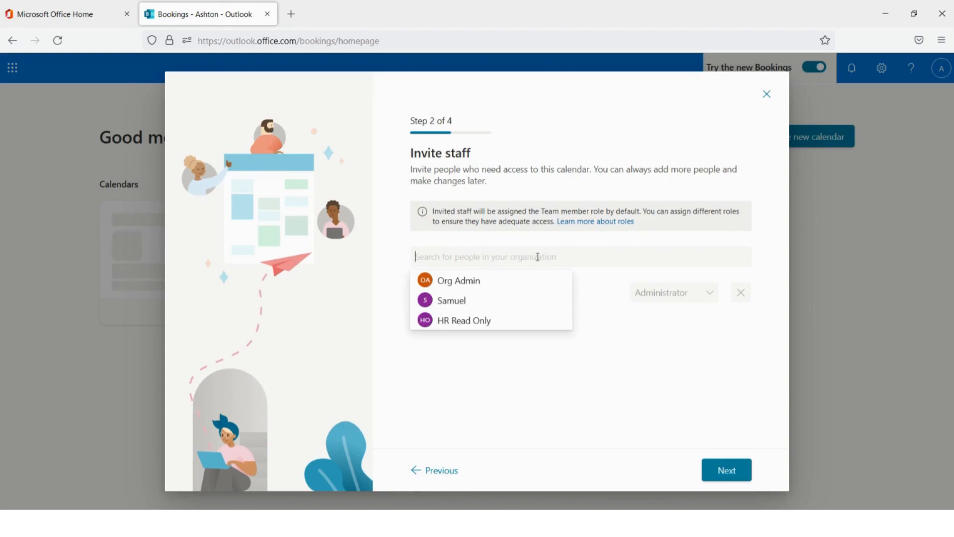
- Invite two people from the organization as staff of the calendar
{"action": "left_click", "coordinate": [490, 300]}
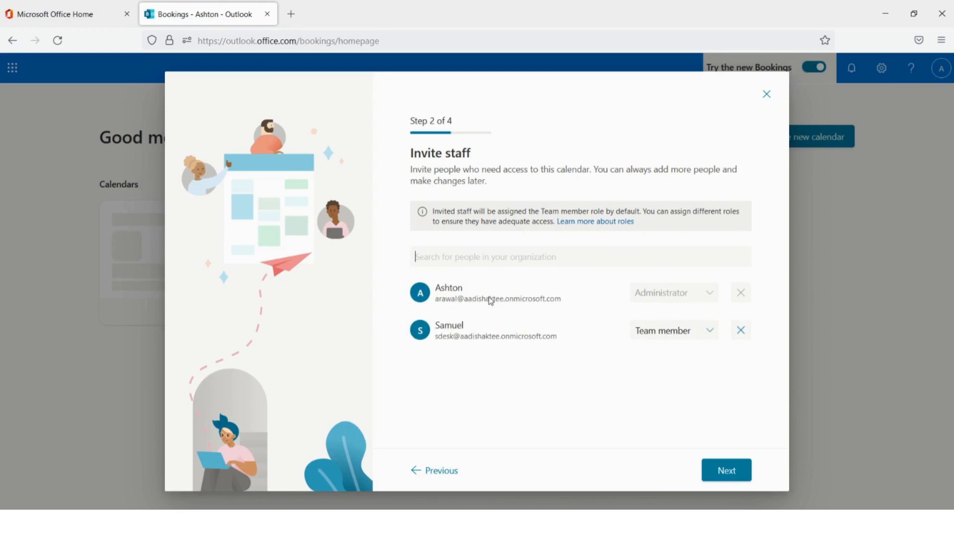
{"action": "left_click", "coordinate": [492, 255]}
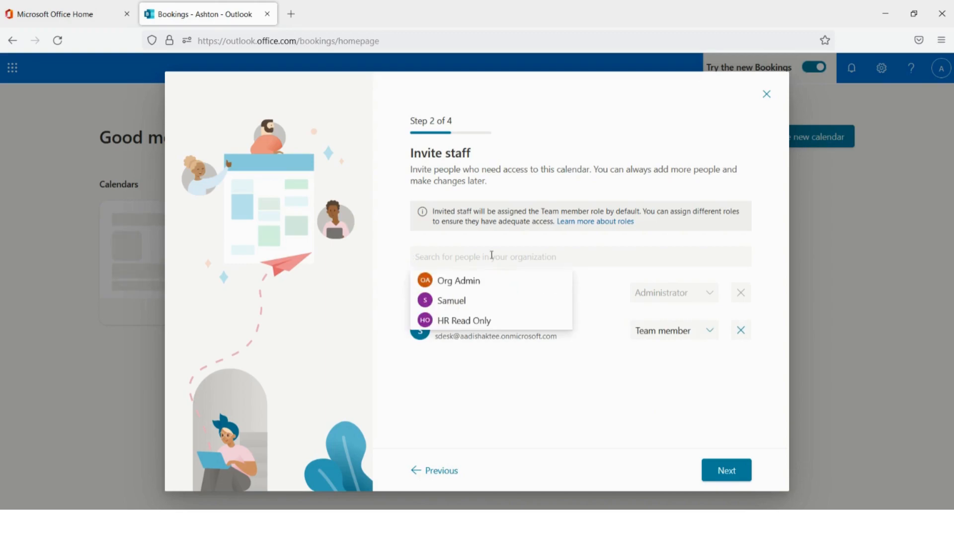
{"action": "type", "text": "ma"}
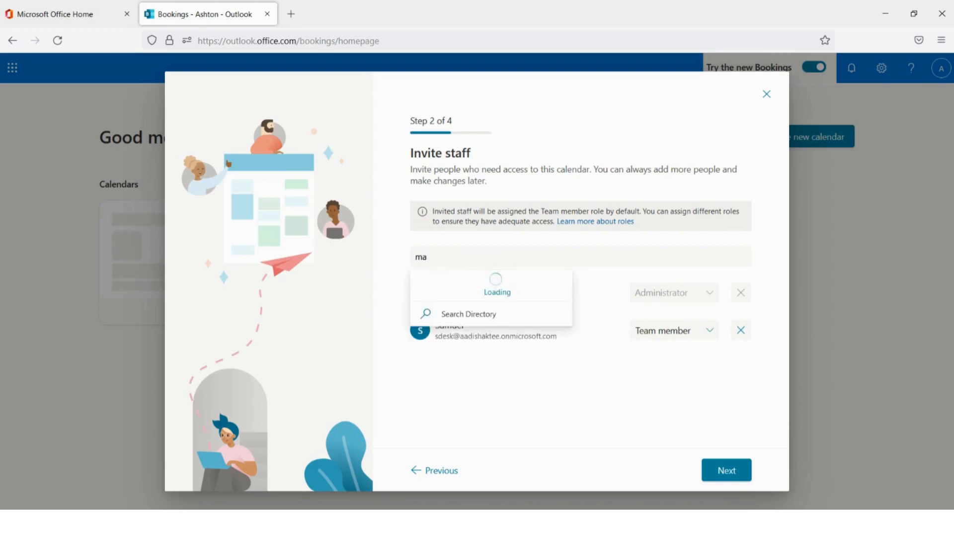
{"action": "left_click", "coordinate": [495, 283]}
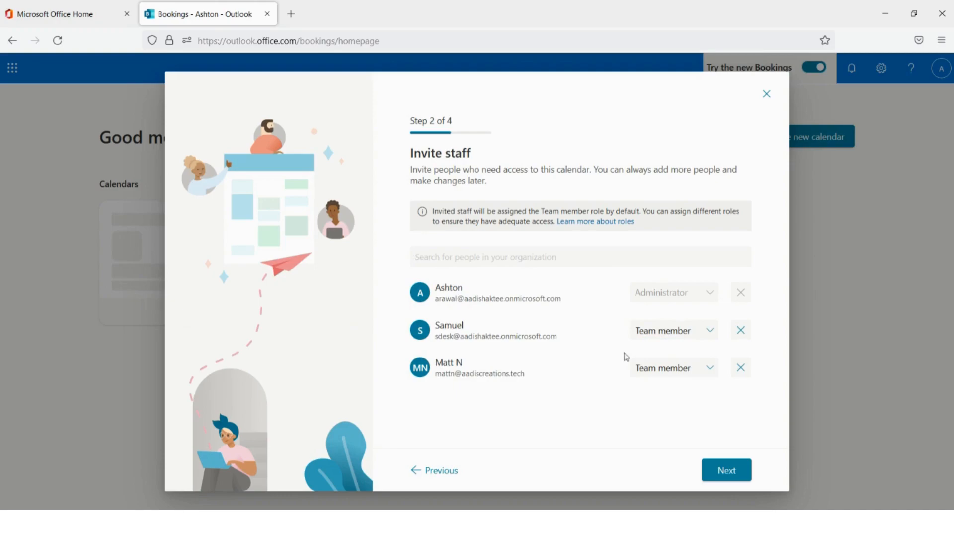
- Review the role choices for both invited staff, keep them as Team member, and continue to the service setup
{"action": "left_click", "coordinate": [715, 335]}
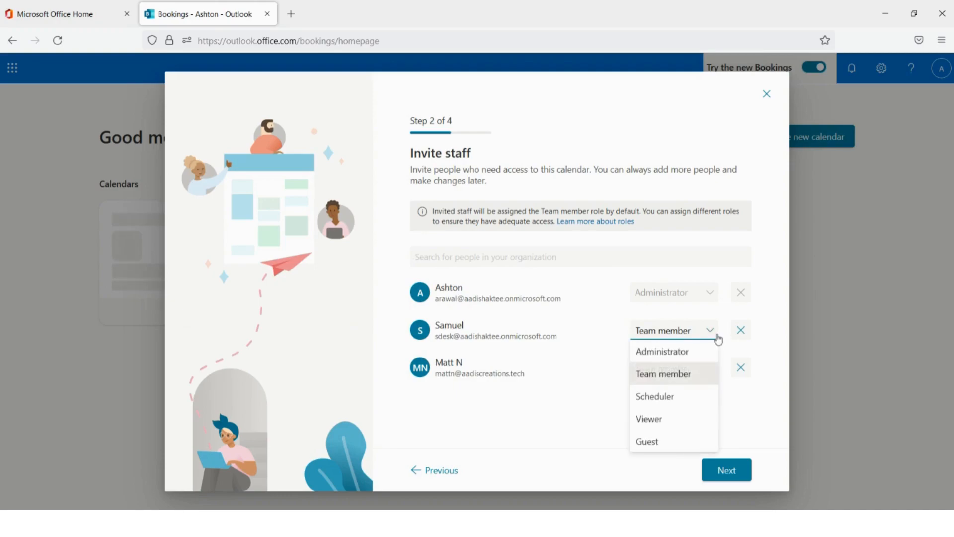
{"action": "left_click", "coordinate": [563, 403]}
{"action": "left_click", "coordinate": [716, 374]}
{"action": "left_click", "coordinate": [566, 404]}
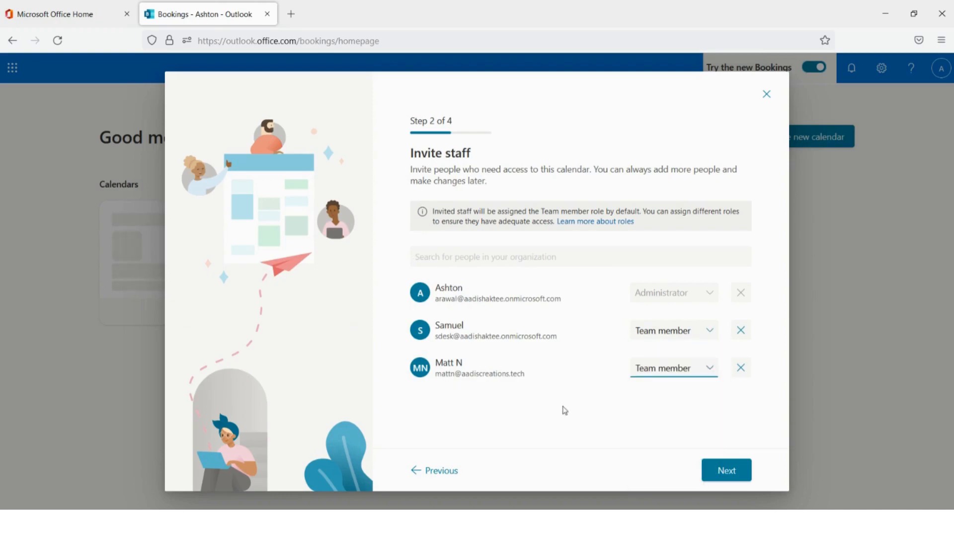
{"action": "left_click", "coordinate": [724, 475]}
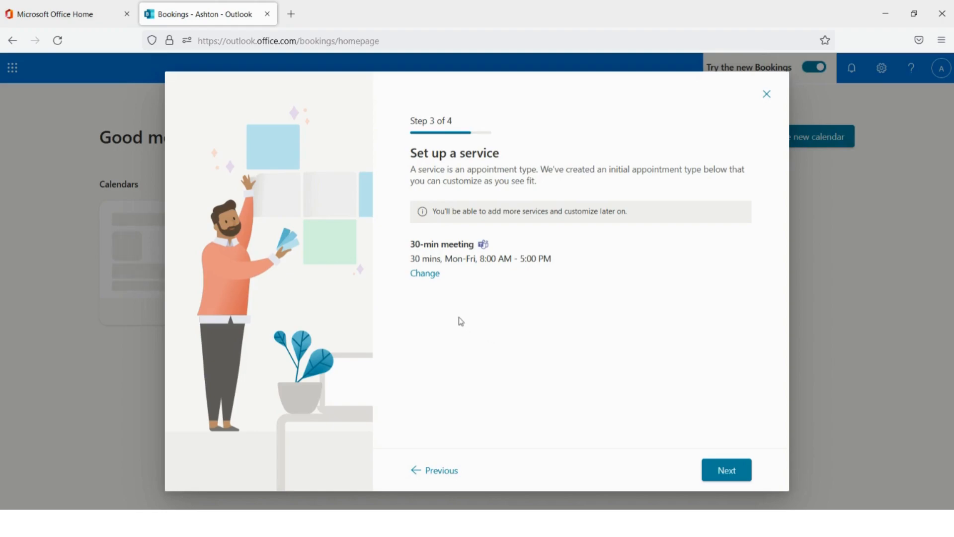
- Edit the initial meeting service and rename it Recruiting
{"action": "left_click", "coordinate": [424, 281]}
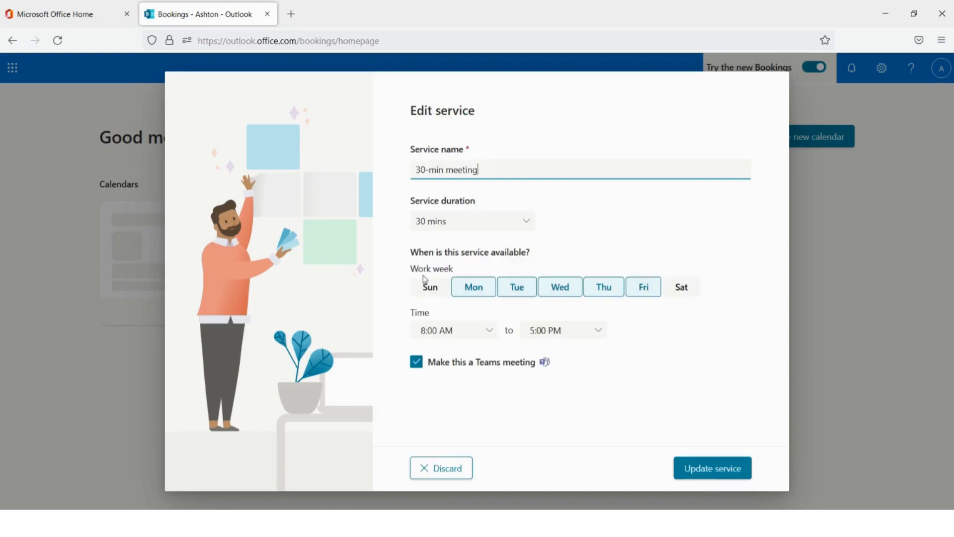
{"action": "left_click_drag", "start_coordinate": [490, 169], "coordinate": [414, 170]}
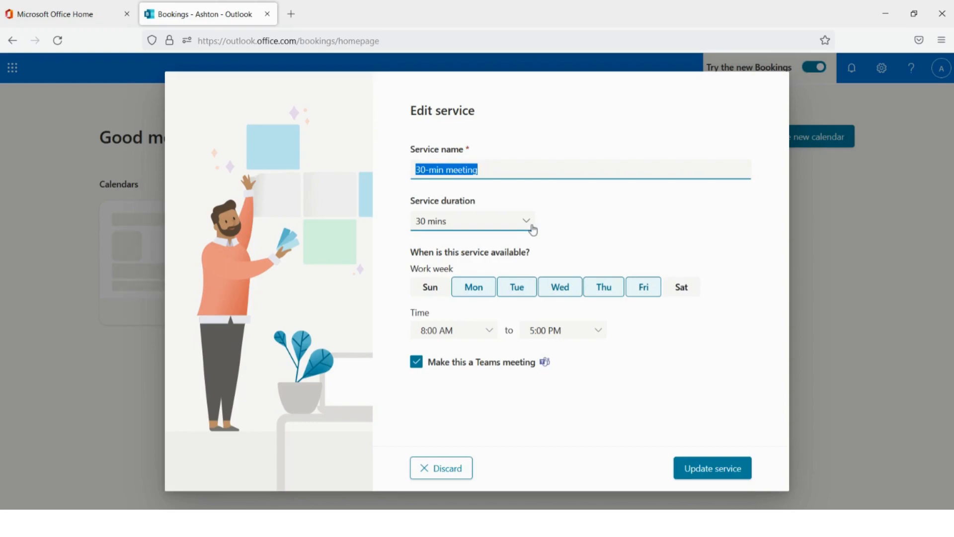
{"action": "type", "text": "Recru"}
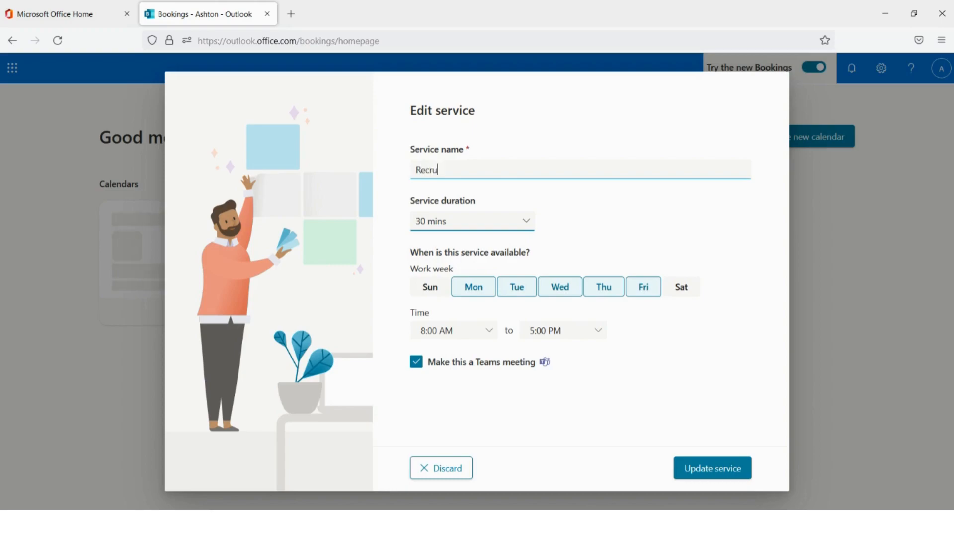
{"action": "type", "text": "iting"}
{"action": "left_click", "coordinate": [564, 453]}
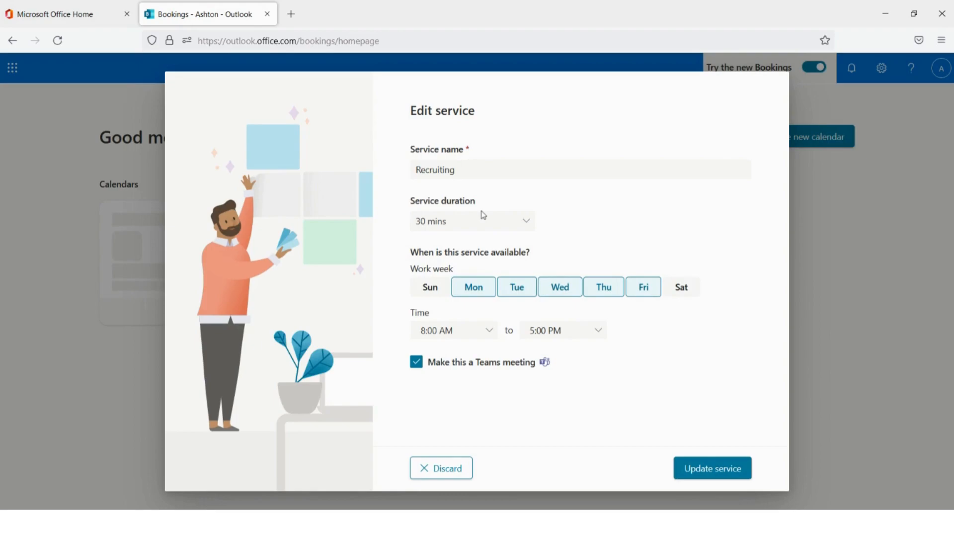
- Review the duration choices, keep 30 mins, update the Recruiting service, and continue to the booking permissions
{"action": "left_click", "coordinate": [528, 228]}
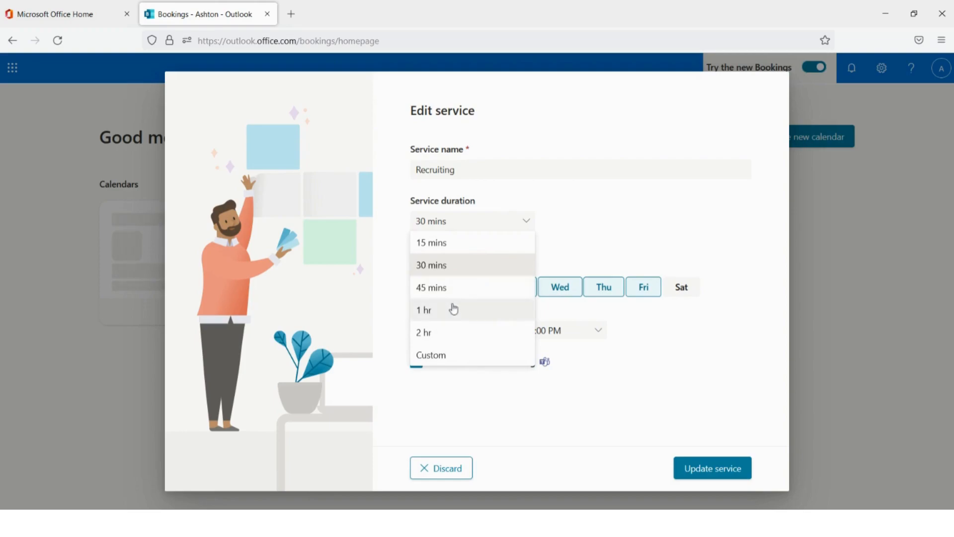
{"action": "left_click", "coordinate": [614, 436]}
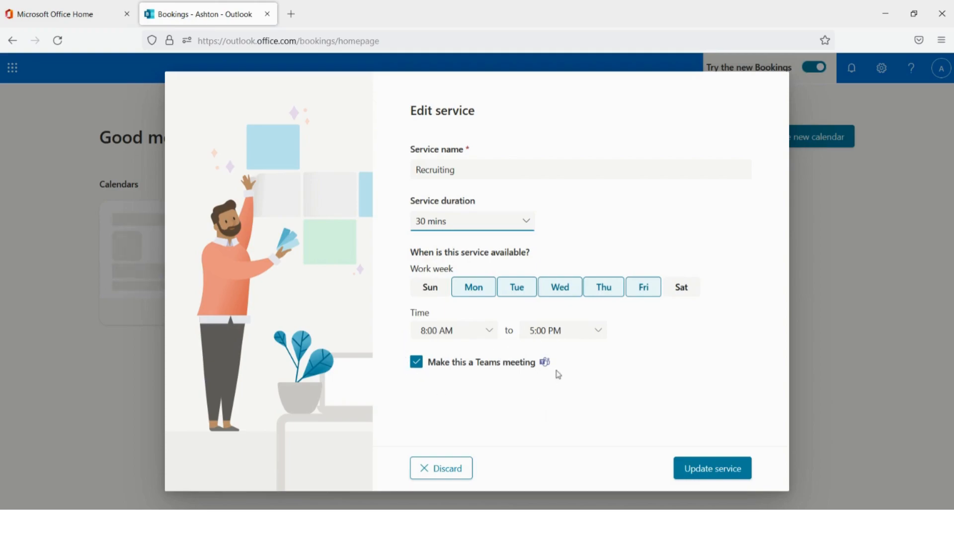
{"action": "left_click", "coordinate": [711, 474]}
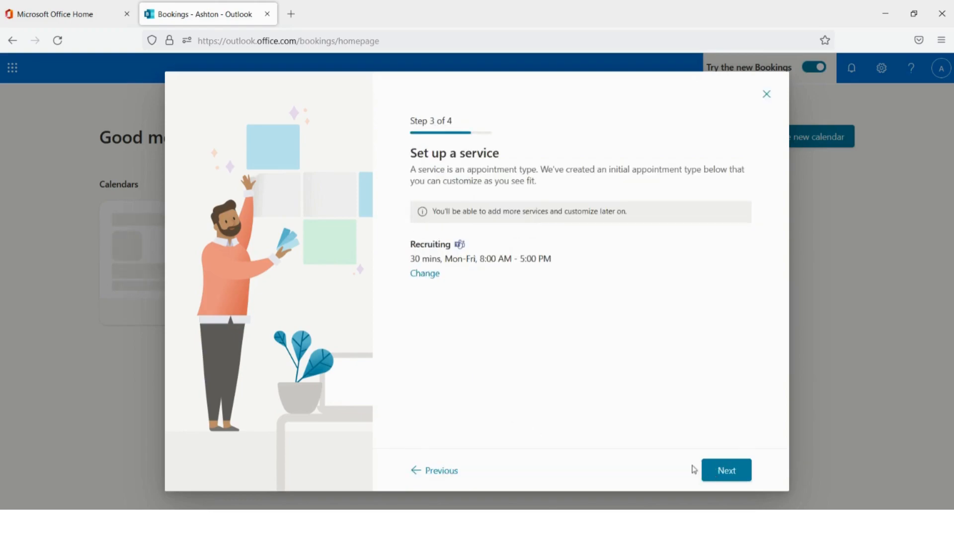
{"action": "left_click", "coordinate": [727, 472]}
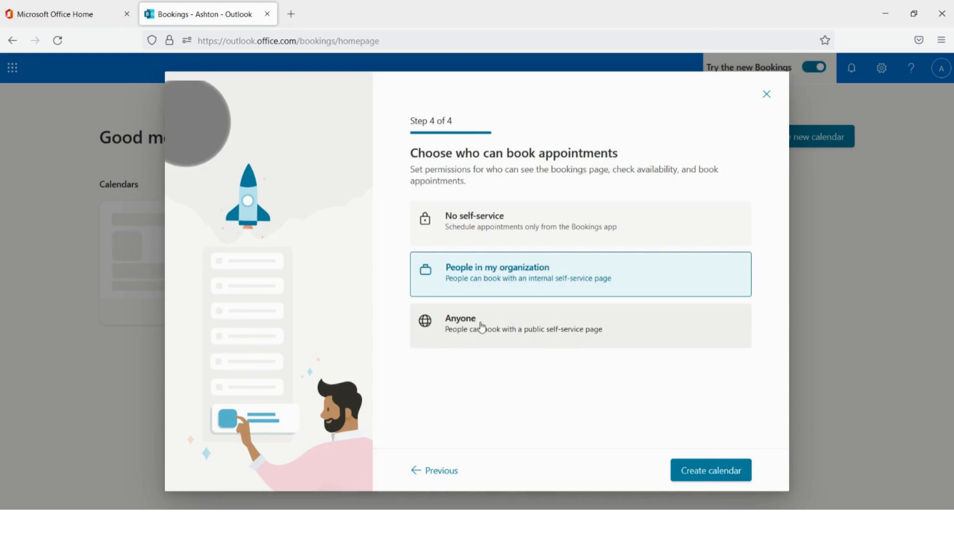
- Set the booking permission to No self-service, then create the calendar and open it
{"action": "left_click", "coordinate": [476, 337]}
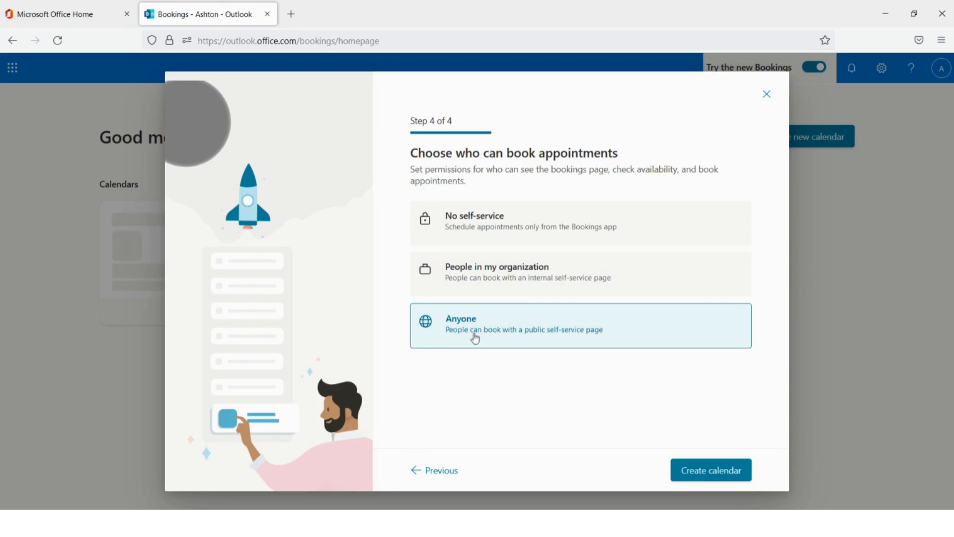
{"action": "left_click", "coordinate": [484, 292]}
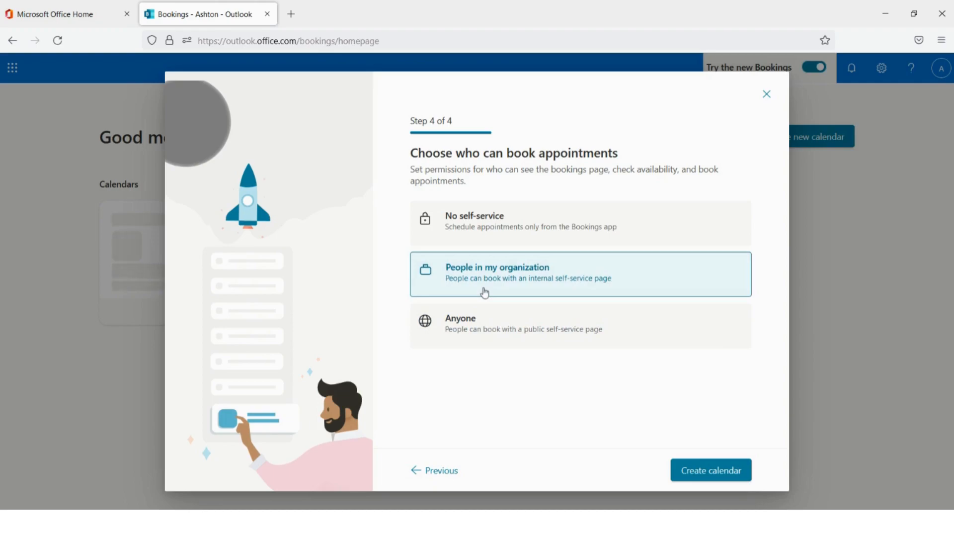
{"action": "left_click", "coordinate": [499, 240]}
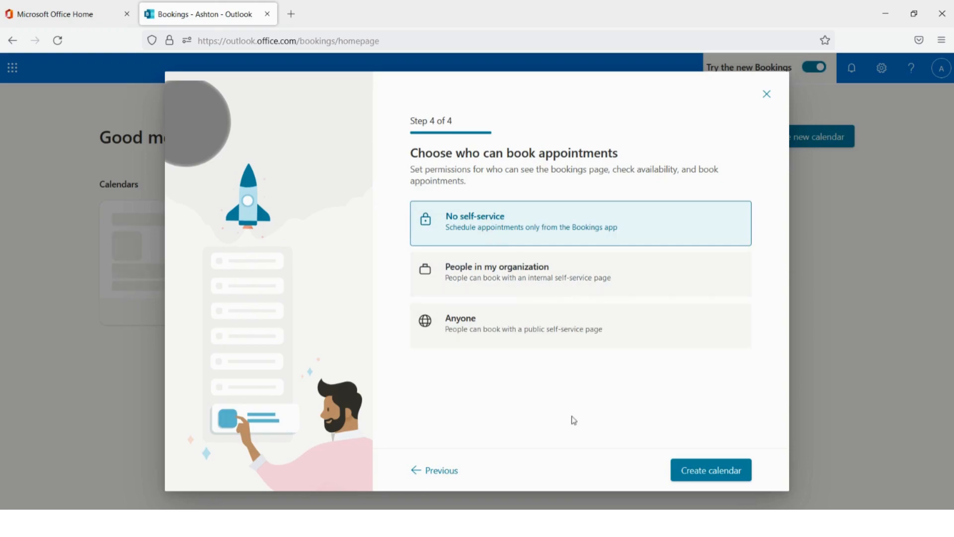
{"action": "left_click", "coordinate": [705, 474]}
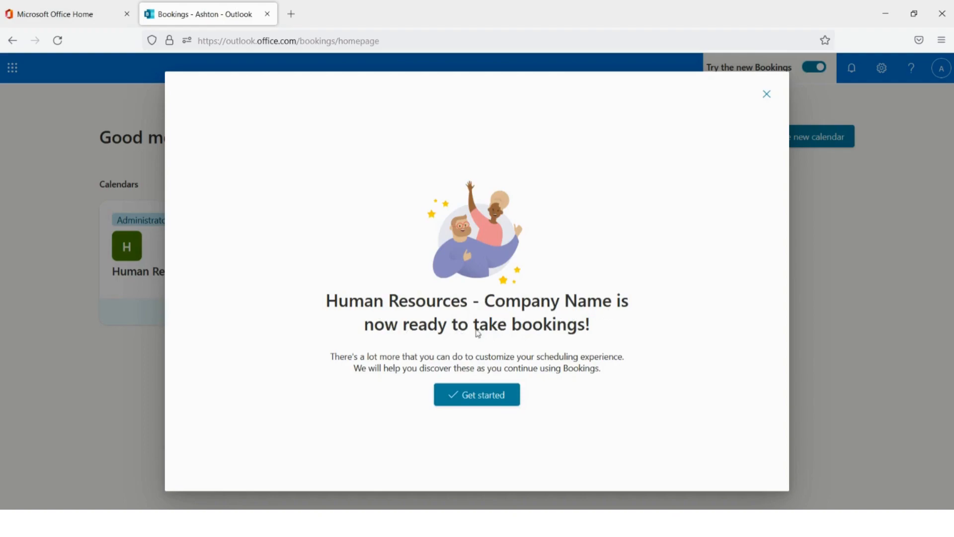
{"action": "left_click", "coordinate": [489, 404]}
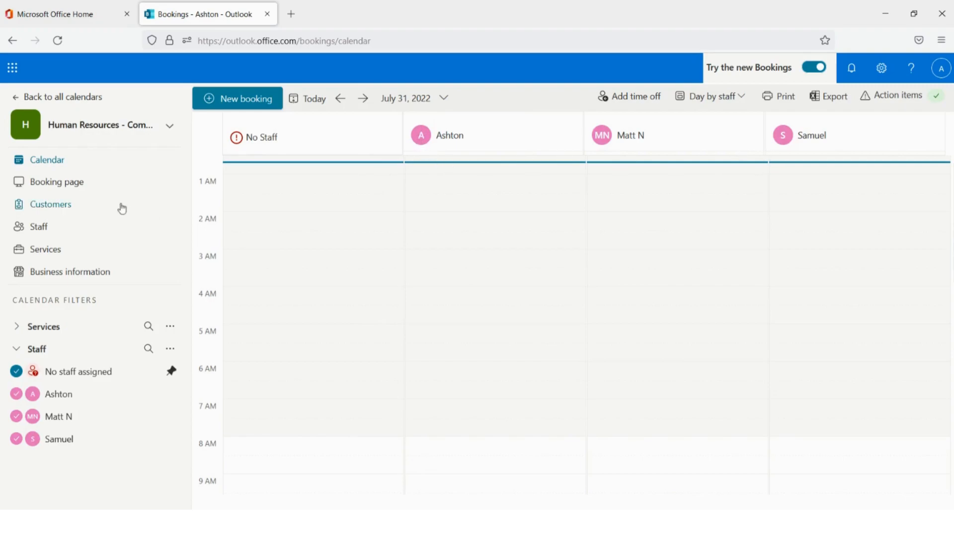
- Open the booking page settings and make the self-service page available to anyone
{"action": "left_click", "coordinate": [57, 185]}
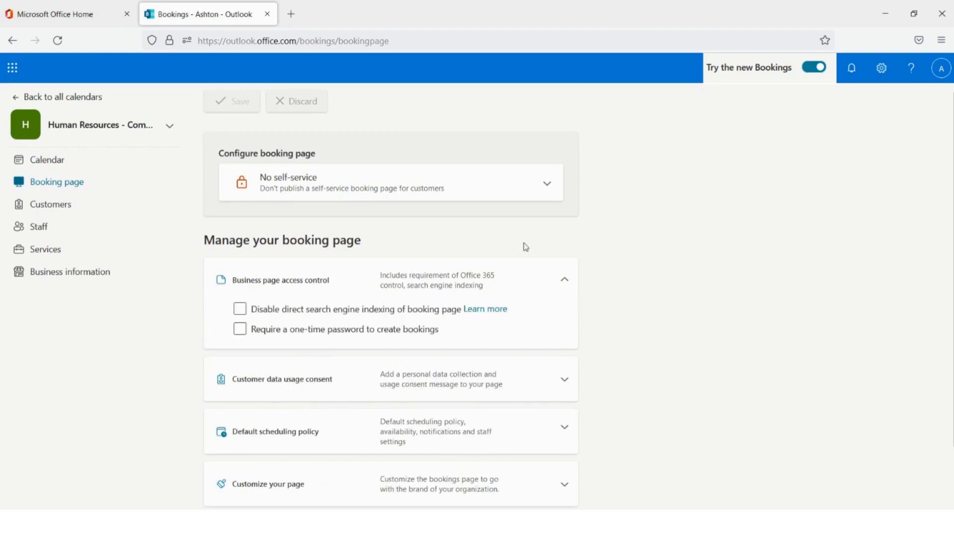
{"action": "left_click", "coordinate": [548, 191]}
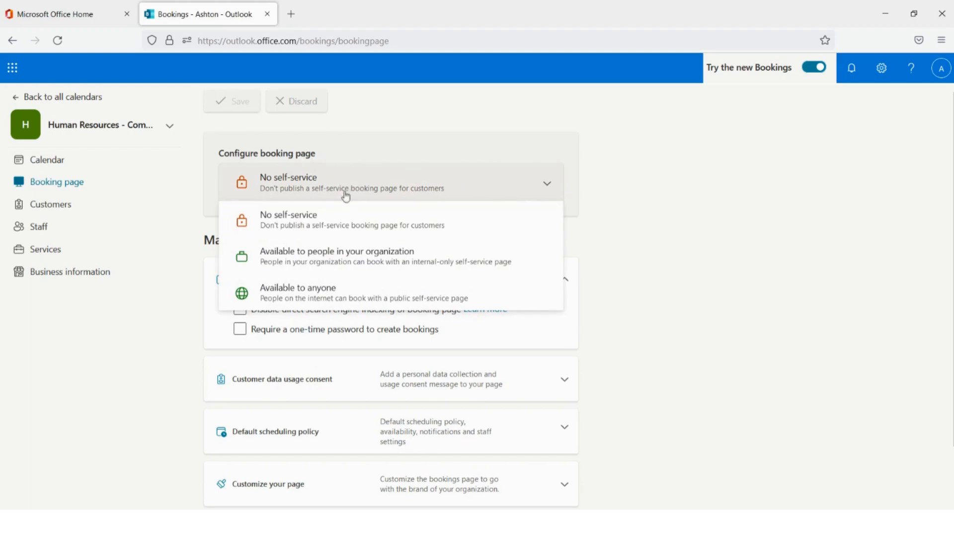
{"action": "left_click", "coordinate": [340, 300]}
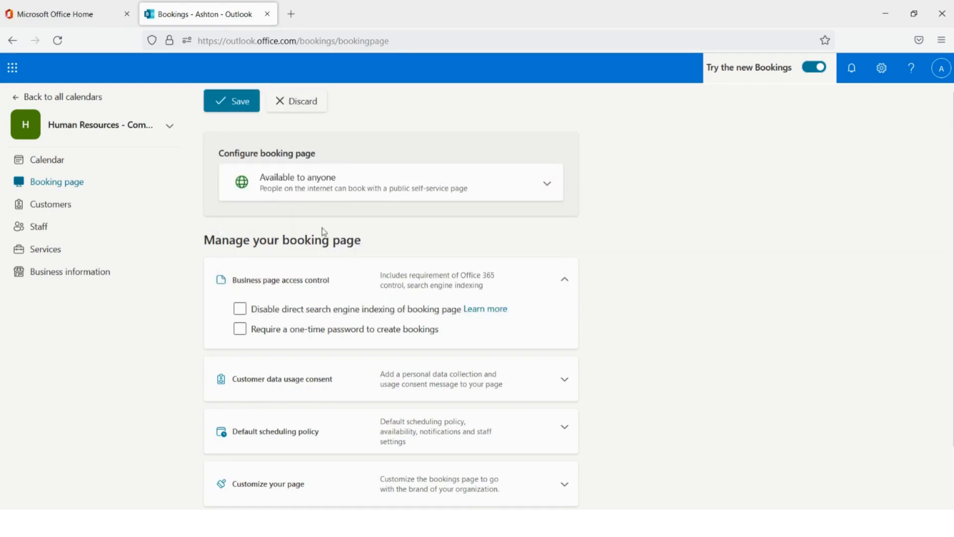
- Disable direct search engine indexing of the booking page and require a one-time password to create bookings
{"action": "left_click", "coordinate": [291, 309]}
{"action": "left_click", "coordinate": [291, 309]}
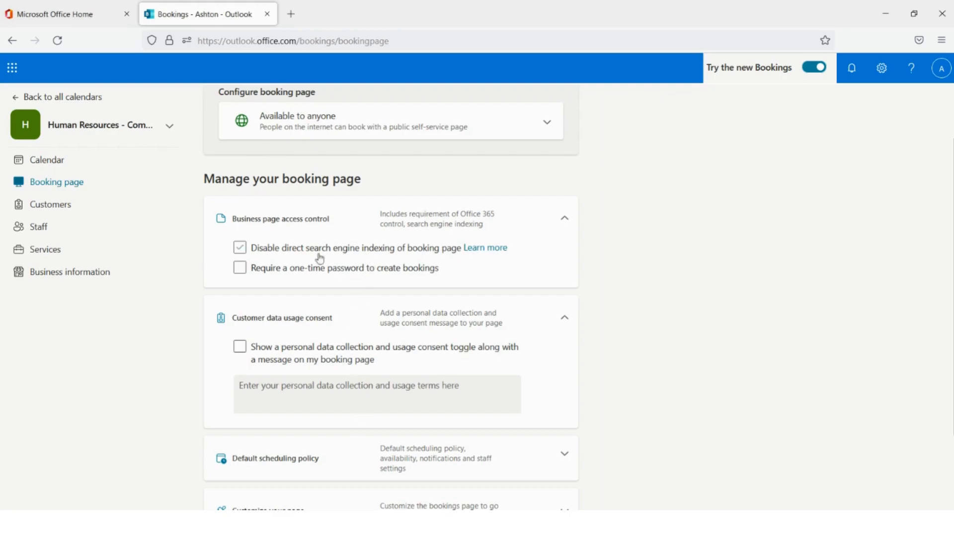
{"action": "left_click", "coordinate": [239, 247]}
{"action": "left_click", "coordinate": [239, 268]}
{"action": "scroll", "coordinate": [620, 323], "scroll_direction": "down", "scroll_amount": 1}
{"action": "left_click", "coordinate": [569, 256]}
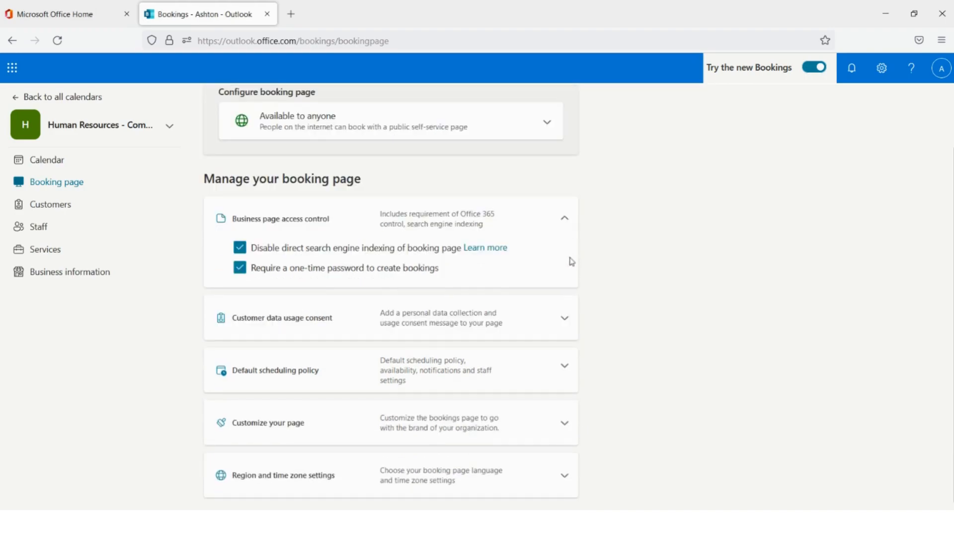
- In the booking page's default scheduling policy, set the time increments to 15 minutes
{"action": "left_click", "coordinate": [561, 368]}
{"action": "scroll", "coordinate": [624, 358], "scroll_direction": "down", "scroll_amount": 3}
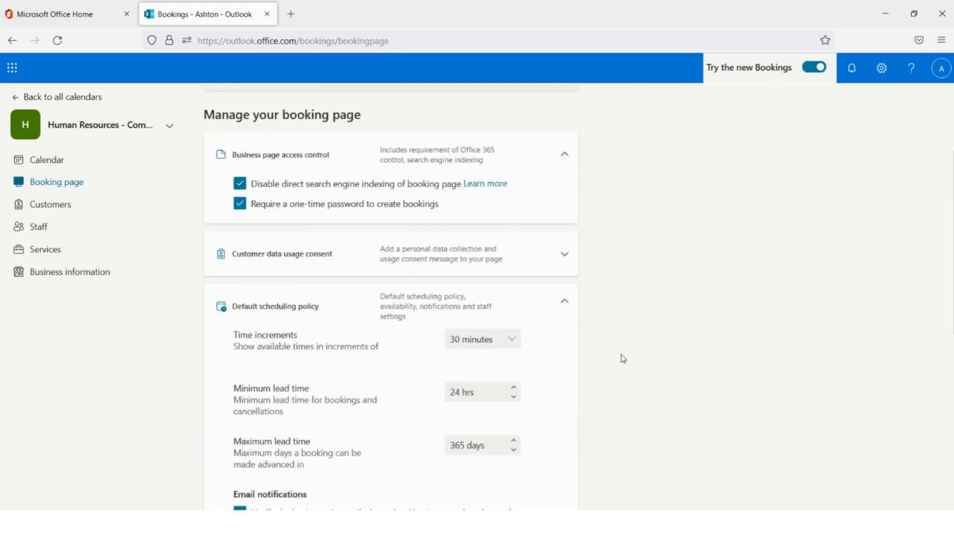
{"action": "scroll", "coordinate": [606, 328], "scroll_direction": "down", "scroll_amount": 2}
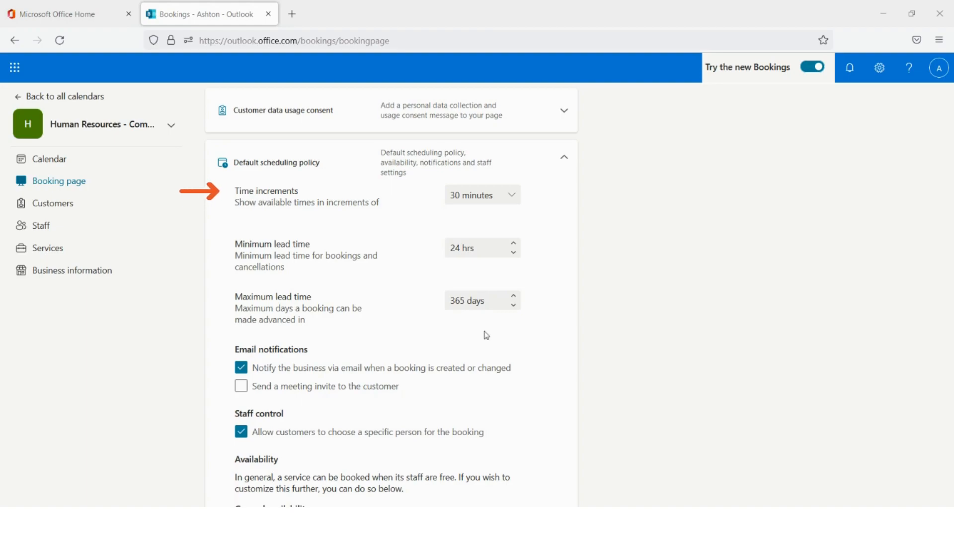
{"action": "left_click", "coordinate": [512, 195]}
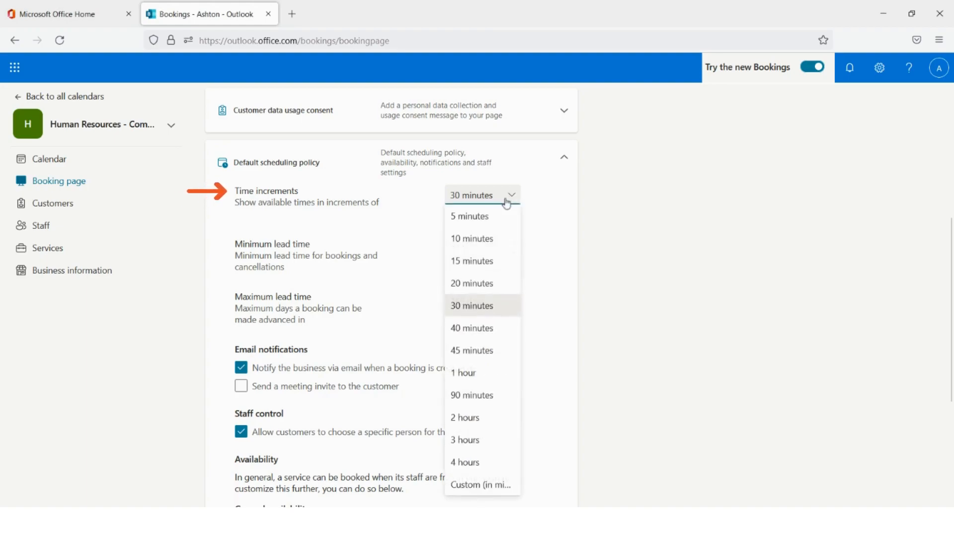
{"action": "left_click", "coordinate": [485, 262]}
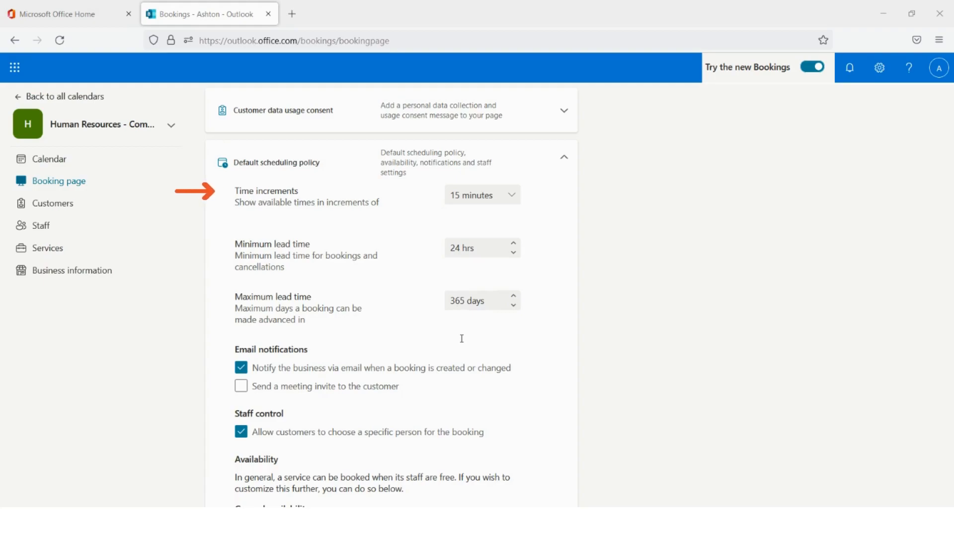
- Try Not bookable as the general availability in the default scheduling policy, and restore Bookable when staff are free
{"action": "scroll", "coordinate": [461, 338], "scroll_direction": "down", "scroll_amount": 1}
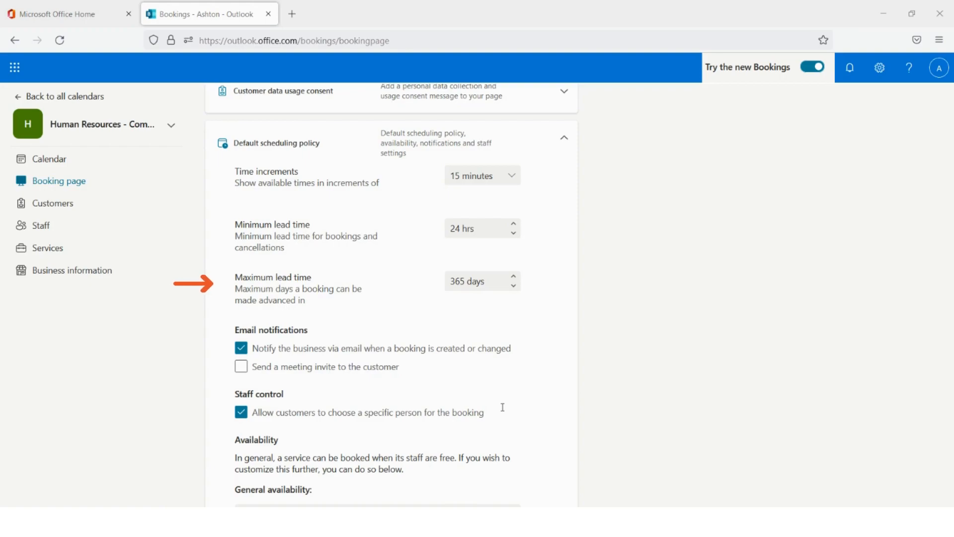
{"action": "scroll", "coordinate": [502, 407], "scroll_direction": "down", "scroll_amount": 2}
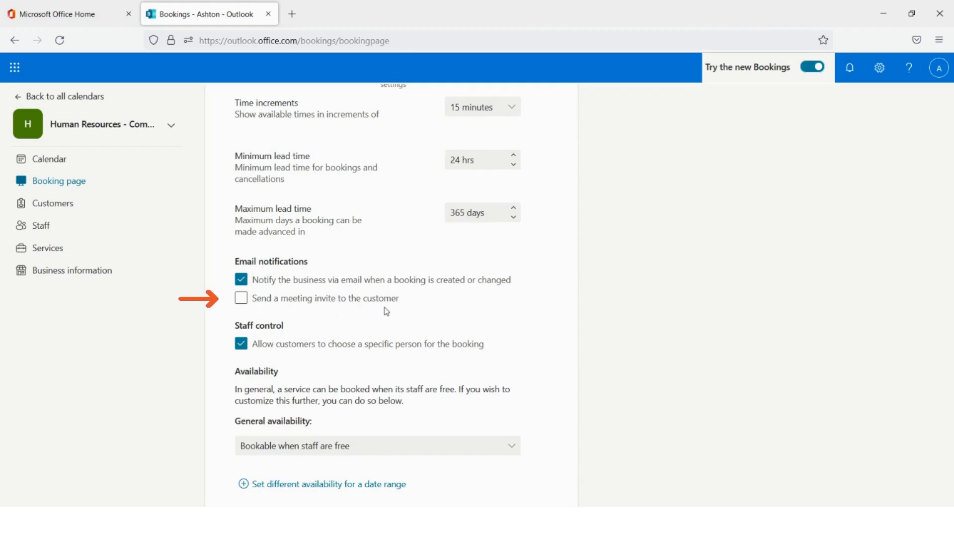
{"action": "scroll", "coordinate": [525, 311], "scroll_direction": "down", "scroll_amount": 2}
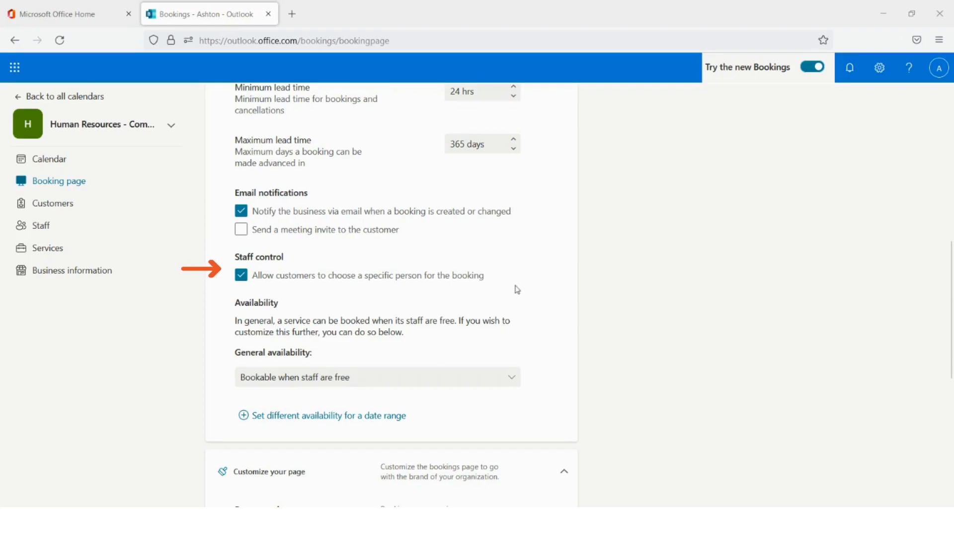
{"action": "left_click", "coordinate": [470, 265]}
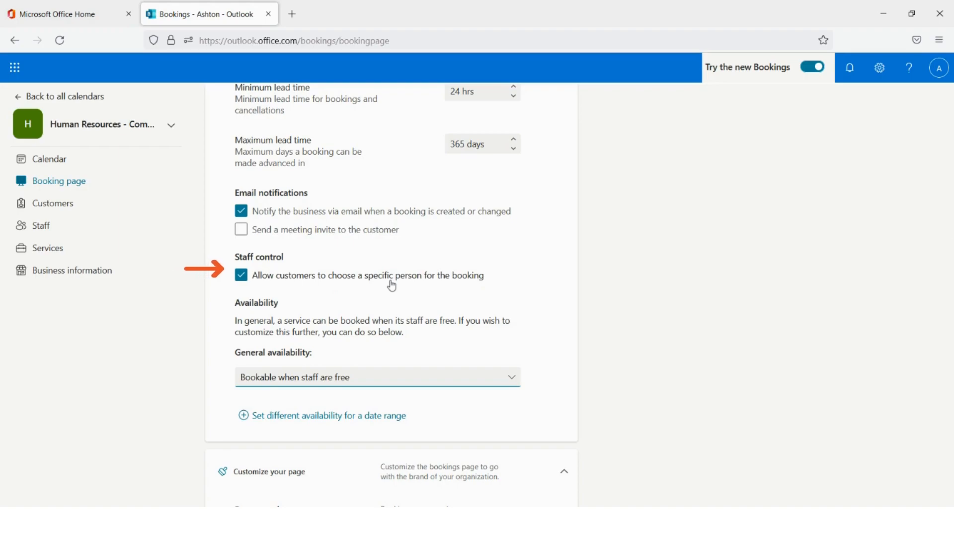
{"action": "scroll", "coordinate": [391, 286], "scroll_direction": "down", "scroll_amount": 1}
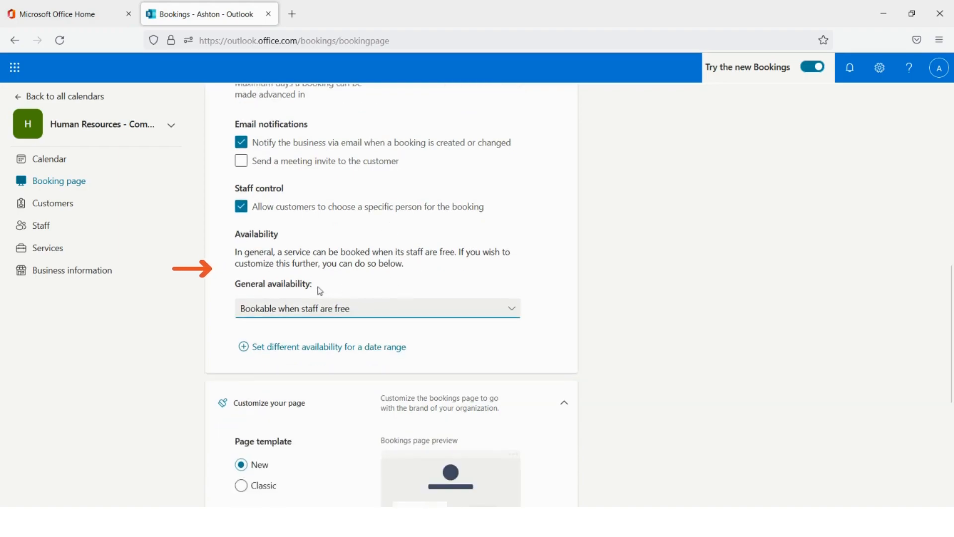
{"action": "left_click", "coordinate": [513, 316]}
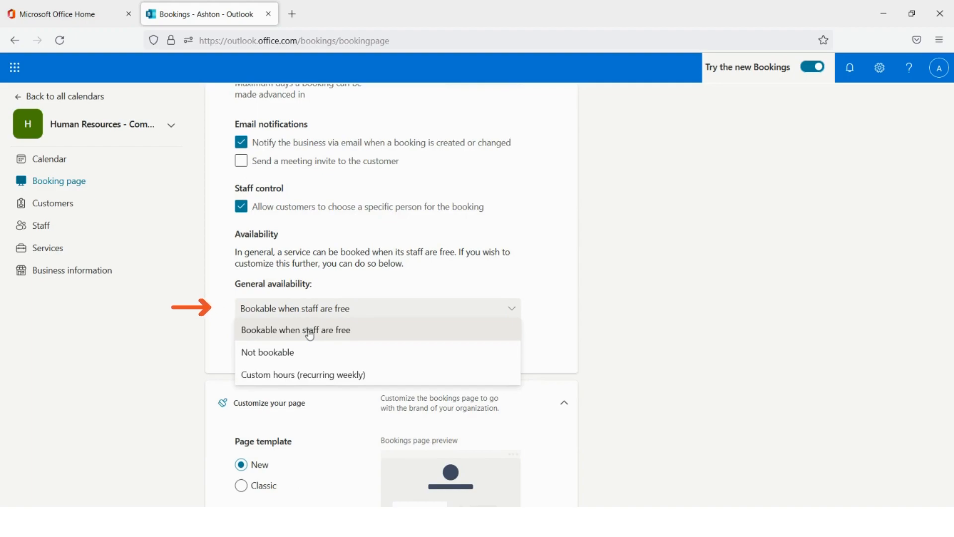
{"action": "left_click", "coordinate": [288, 353]}
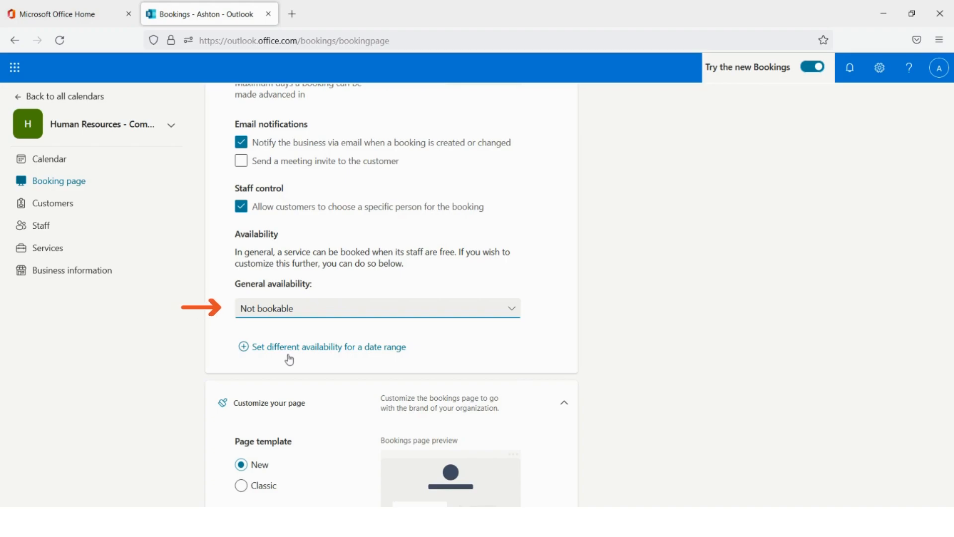
{"action": "scroll", "coordinate": [565, 298], "scroll_direction": "down", "scroll_amount": 2}
{"action": "left_click", "coordinate": [487, 247]}
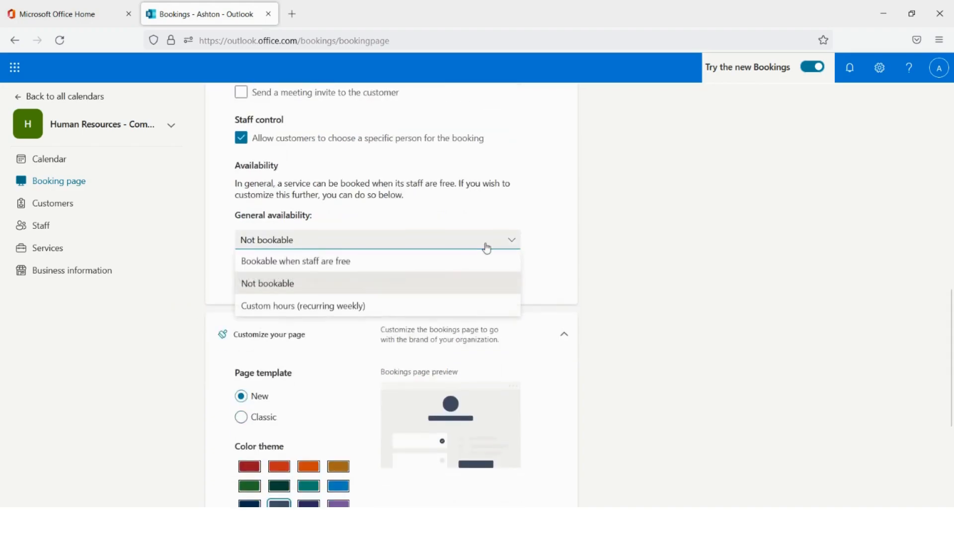
{"action": "left_click", "coordinate": [344, 262]}
- Customize the booking page with the green color theme, keeping the New page template
{"action": "scroll", "coordinate": [740, 288], "scroll_direction": "down", "scroll_amount": 3}
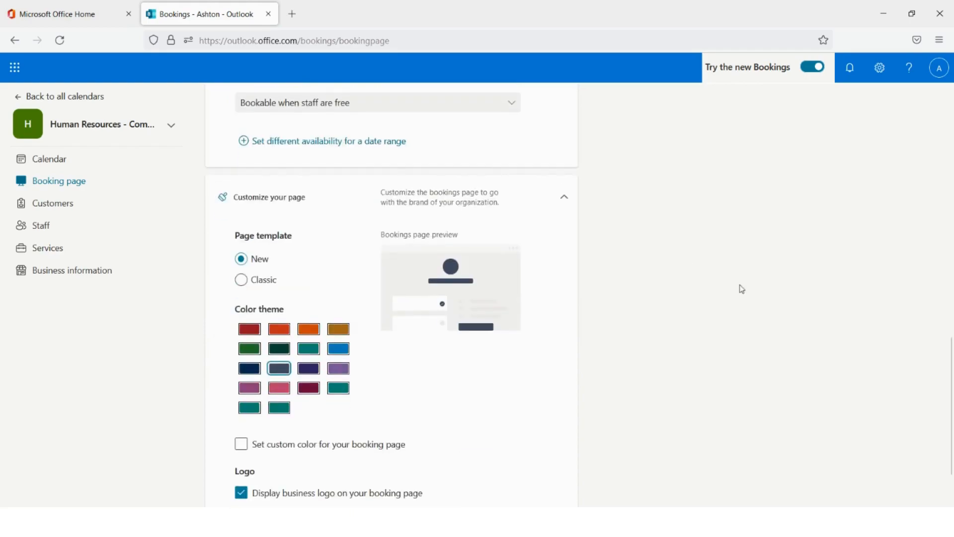
{"action": "scroll", "coordinate": [742, 289], "scroll_direction": "down", "scroll_amount": 2}
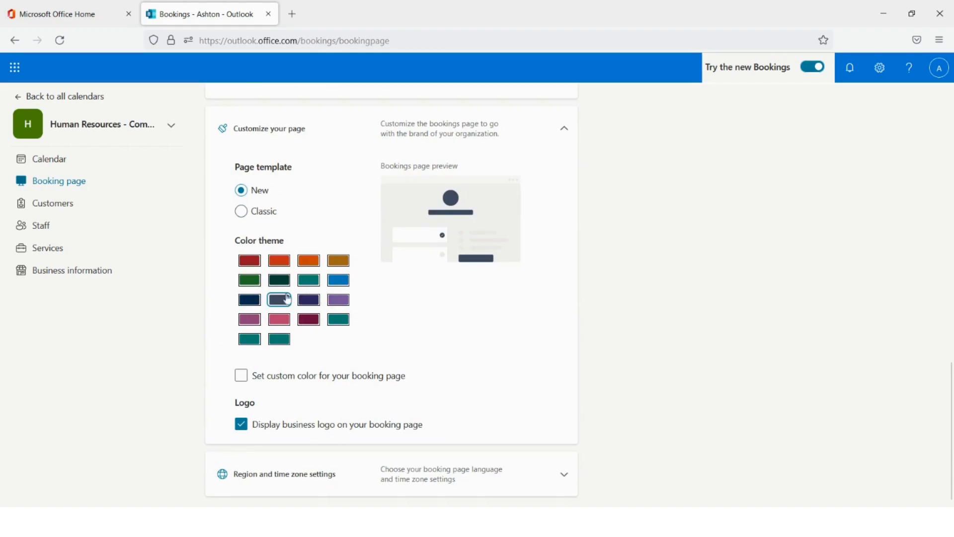
{"action": "left_click", "coordinate": [250, 303]}
{"action": "left_click", "coordinate": [253, 281]}
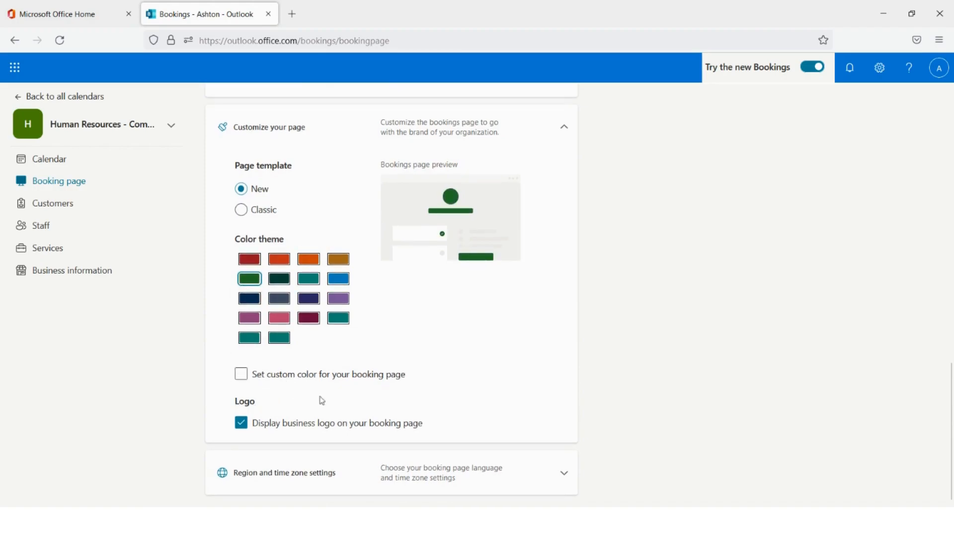
- In the region and time zone settings, always show time slots in the business time zone, and save the booking page
{"action": "left_click", "coordinate": [563, 472]}
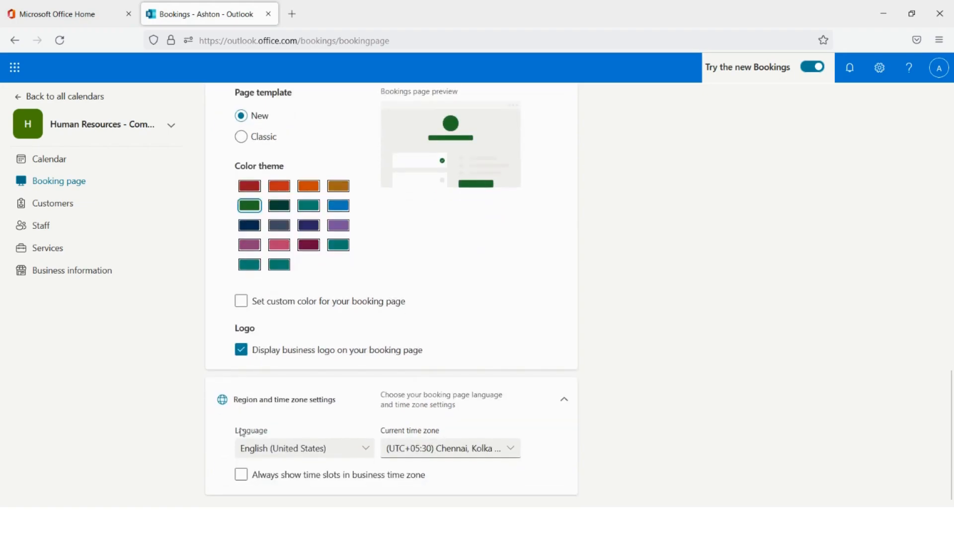
{"action": "left_click", "coordinate": [242, 475]}
{"action": "scroll", "coordinate": [366, 267], "scroll_direction": "up", "scroll_amount": 15}
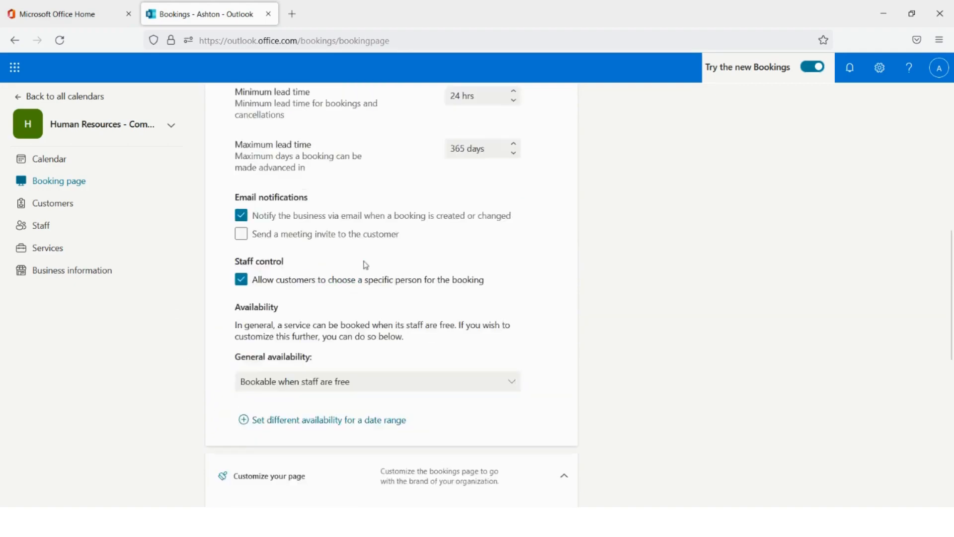
{"action": "left_click", "coordinate": [247, 107]}
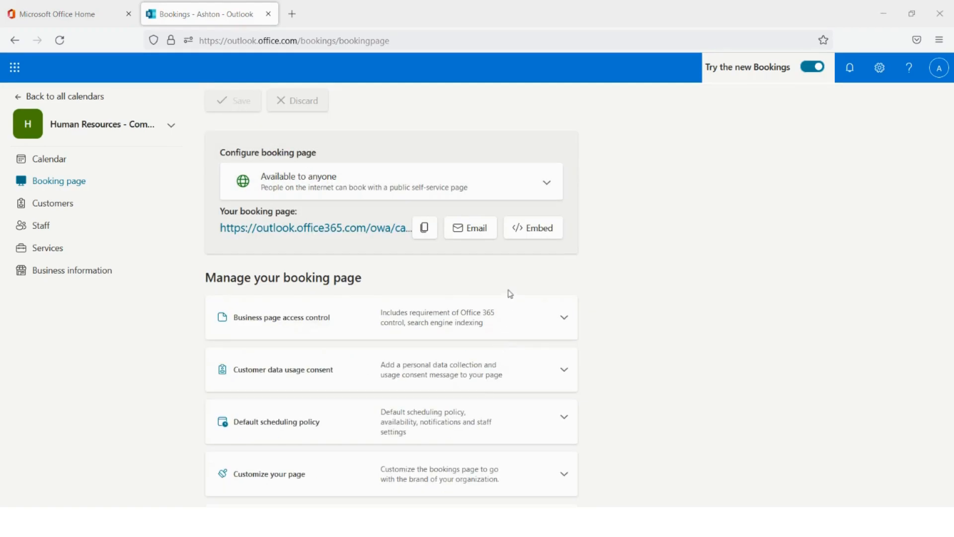
- View the customer list, and examine the role, notification and availability settings of the first member under Other staff, discarding the edit
{"action": "left_click", "coordinate": [57, 207]}
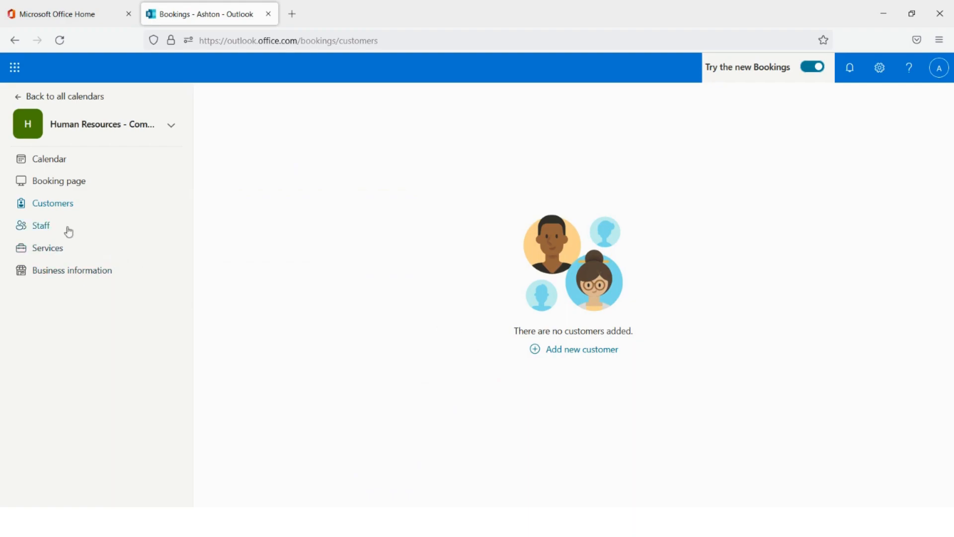
{"action": "left_click", "coordinate": [41, 227]}
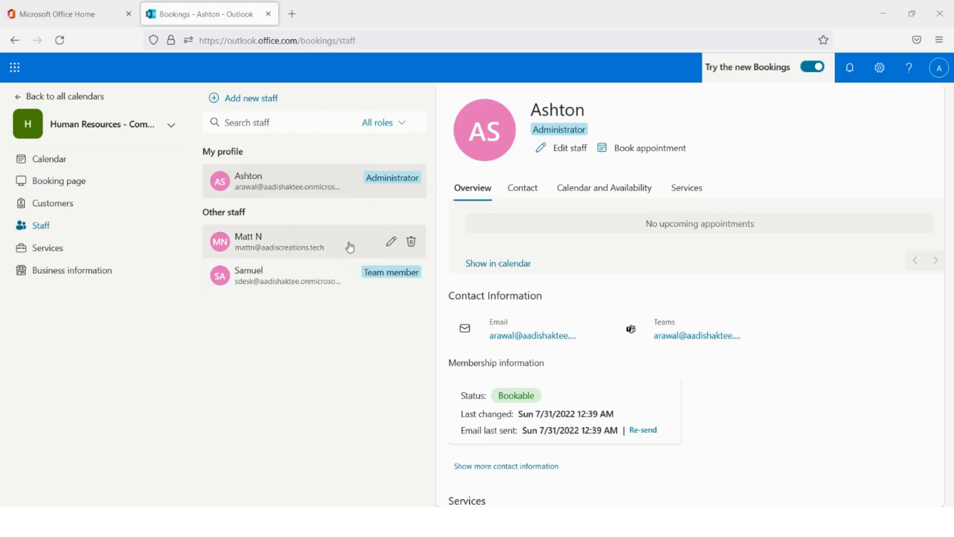
{"action": "left_click", "coordinate": [385, 245]}
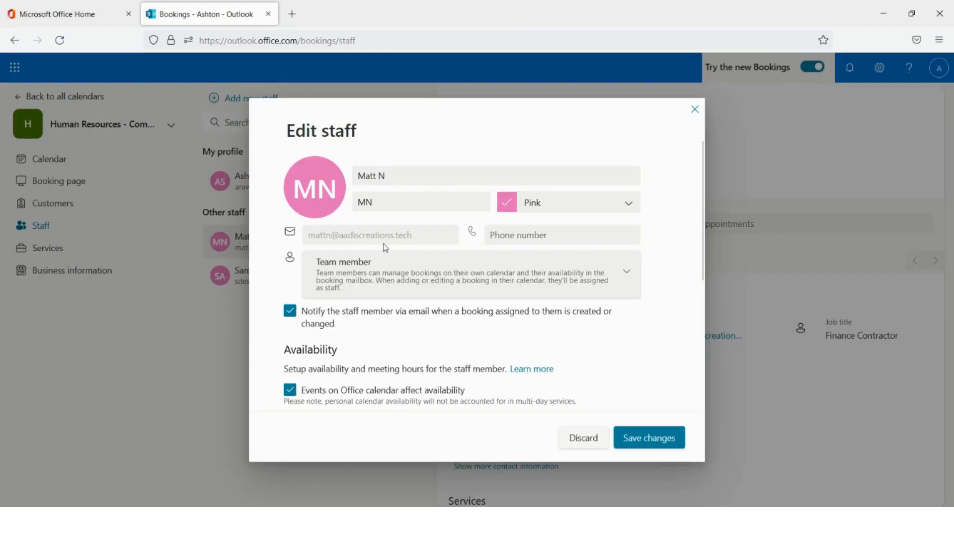
{"action": "scroll", "coordinate": [410, 302], "scroll_direction": "down", "scroll_amount": 2}
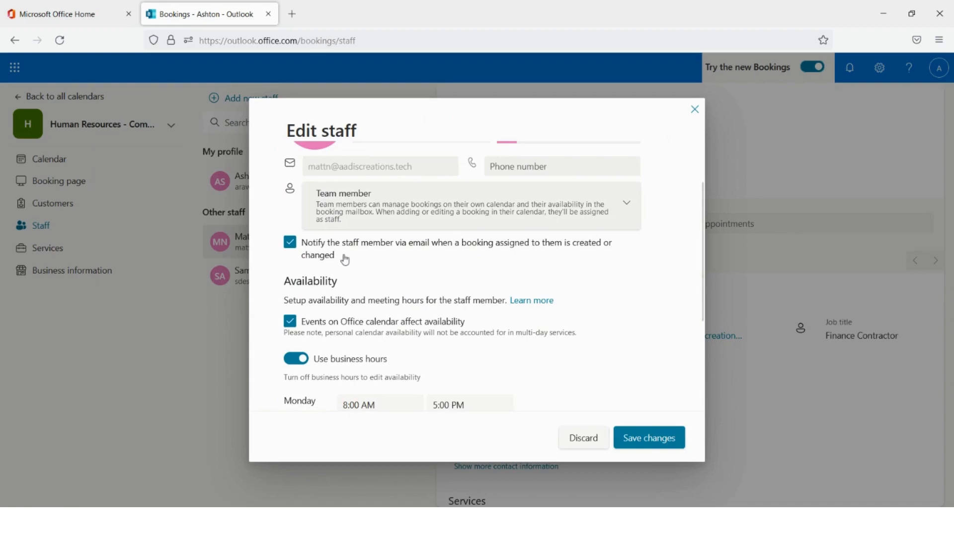
{"action": "scroll", "coordinate": [379, 277], "scroll_direction": "down", "scroll_amount": 3}
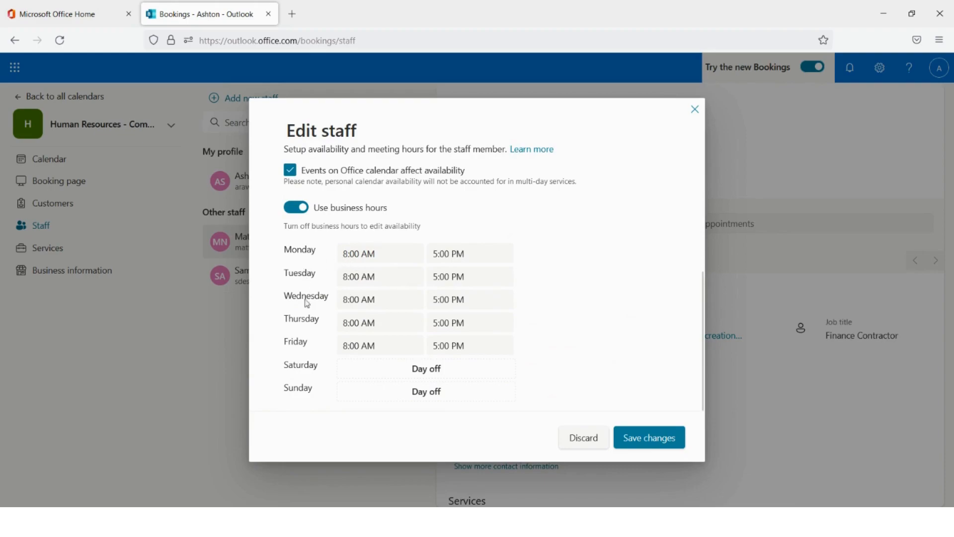
{"action": "scroll", "coordinate": [426, 330], "scroll_direction": "up", "scroll_amount": 5}
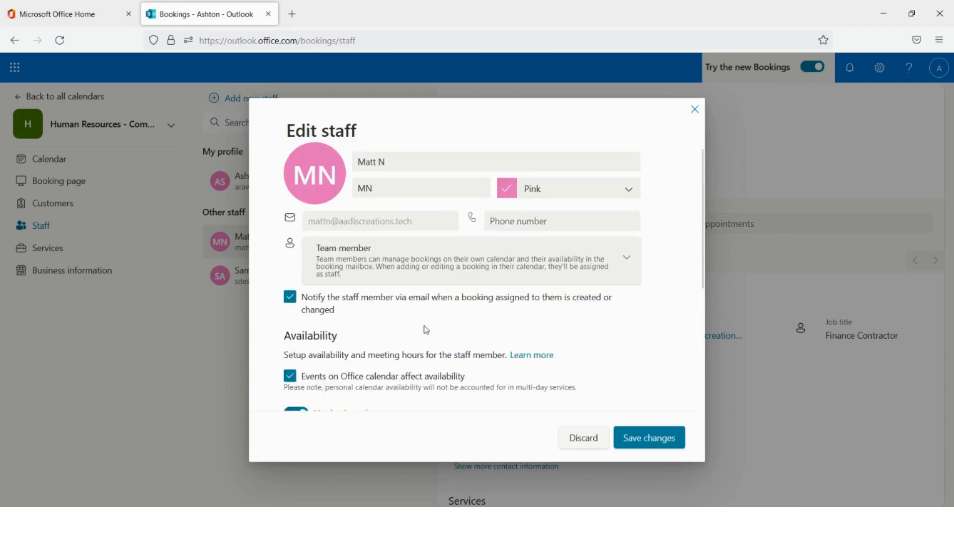
{"action": "left_click", "coordinate": [574, 440]}
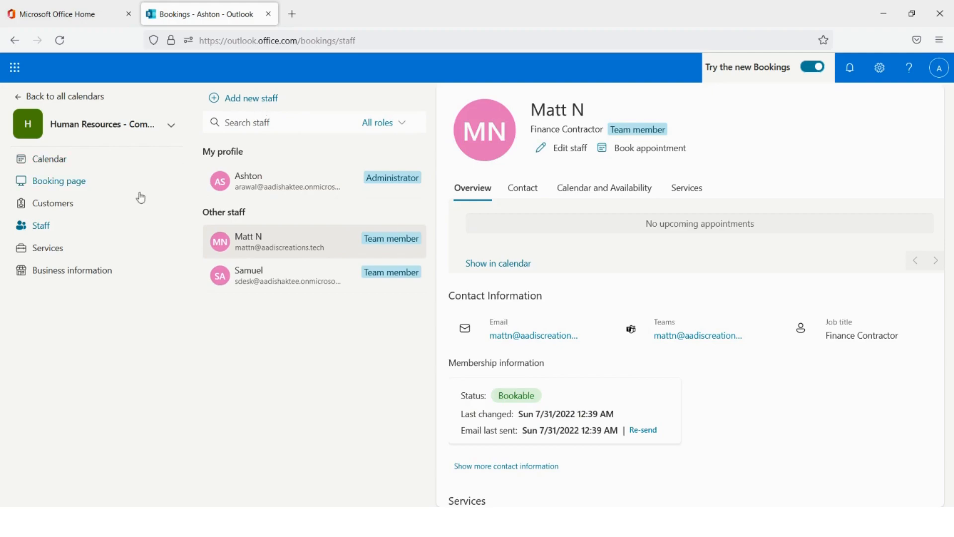
- Start a new service for the Human Resources calendar and name it Onboarding
{"action": "left_click", "coordinate": [51, 252]}
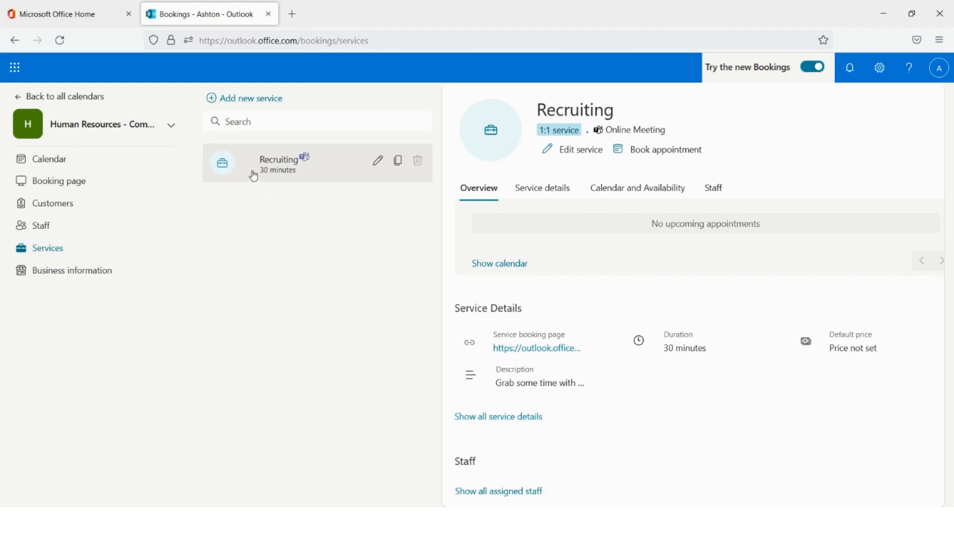
{"action": "left_click", "coordinate": [257, 104]}
{"action": "left_click", "coordinate": [460, 148]}
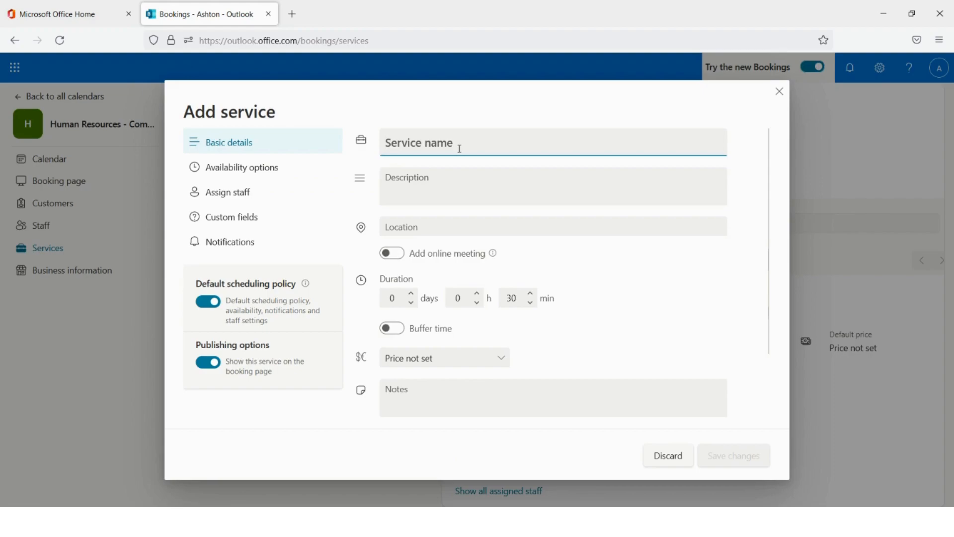
{"action": "type", "text": "Onbo"}
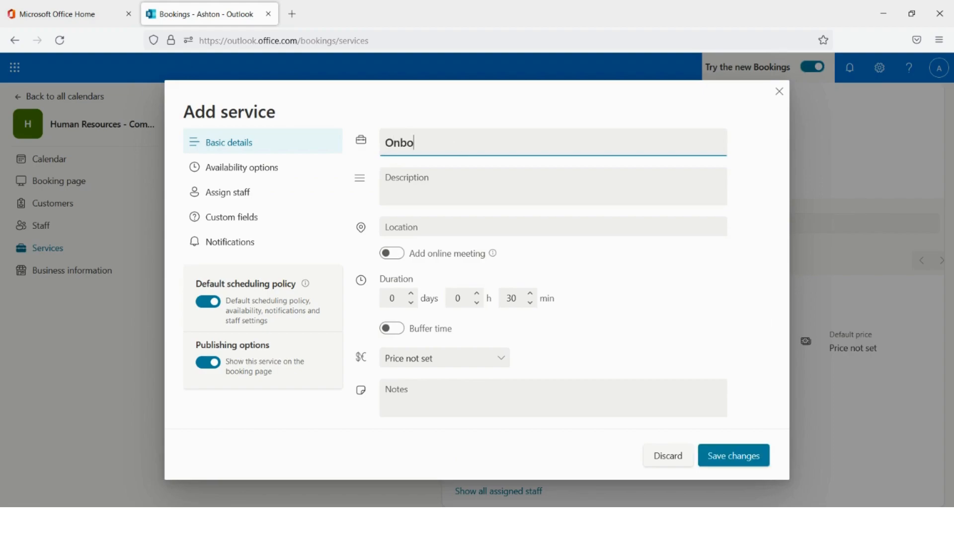
{"action": "type", "text": "arding"}
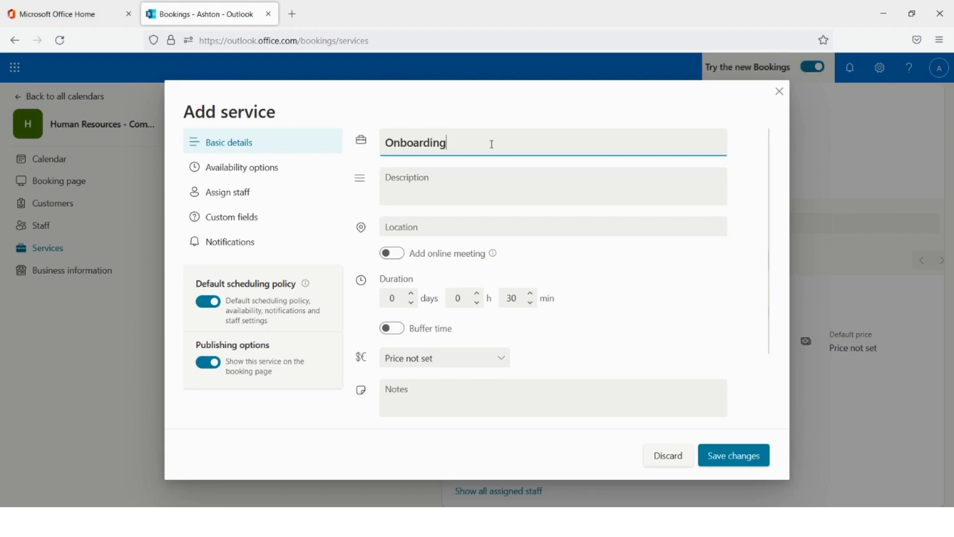
- Leave the description and location empty, add an online meeting, and send an anonymous meeting link to customers
{"action": "left_click", "coordinate": [451, 183]}
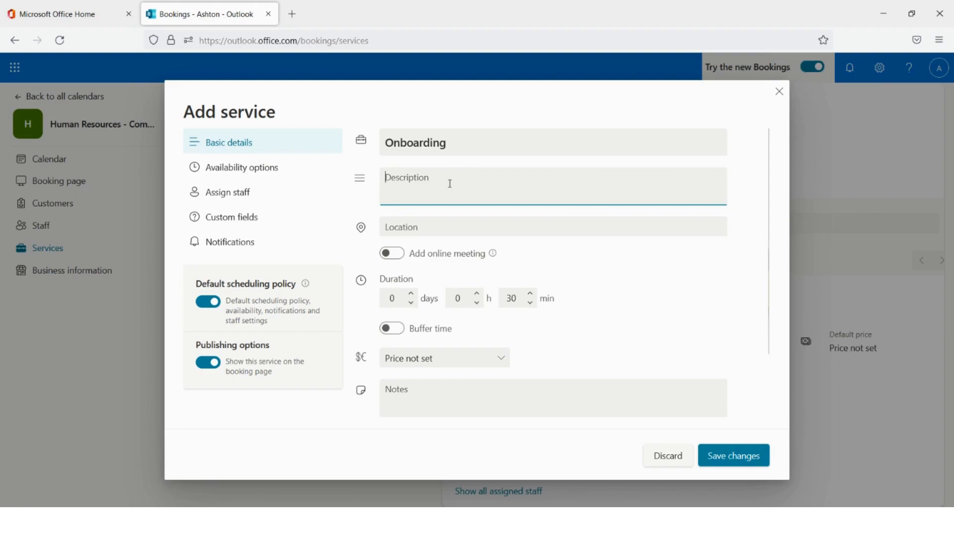
{"action": "left_click", "coordinate": [422, 227]}
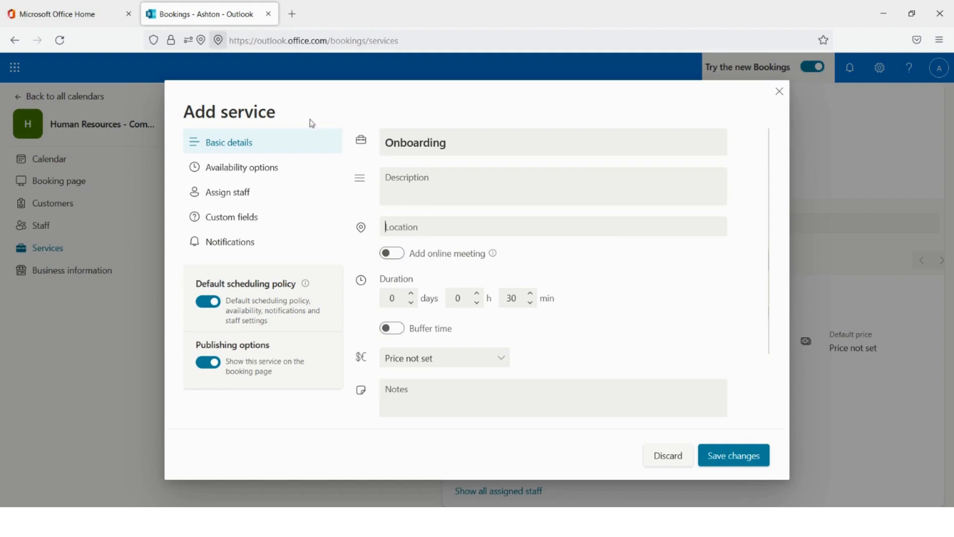
{"action": "left_click", "coordinate": [393, 253]}
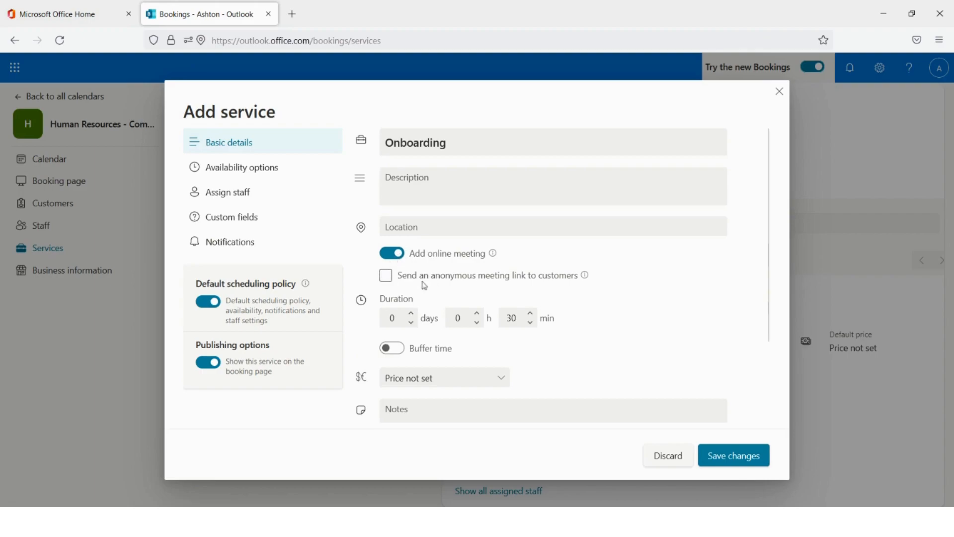
{"action": "left_click", "coordinate": [386, 278]}
{"action": "scroll", "coordinate": [602, 305], "scroll_direction": "down", "scroll_amount": 2}
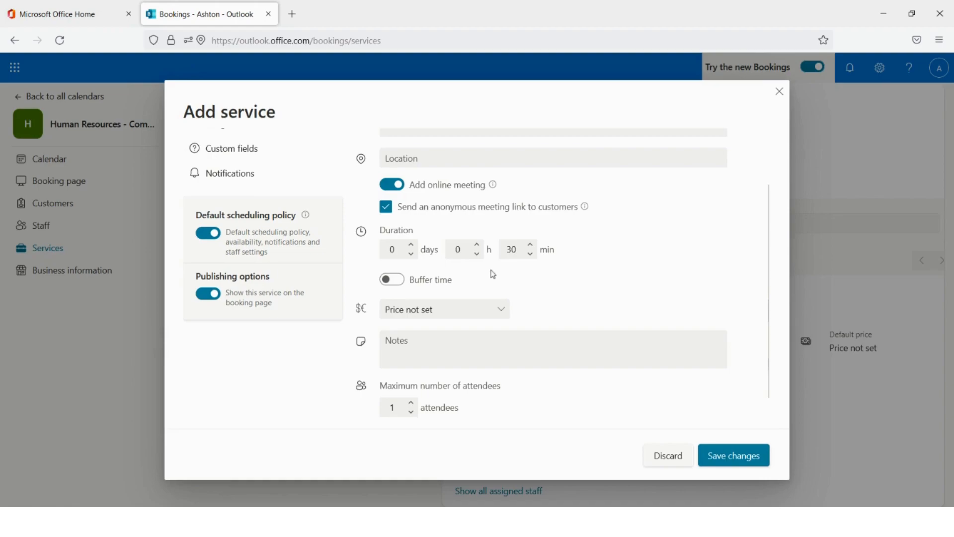
- Set the Onboarding service's duration to 1 hour 0 minutes
{"action": "left_click", "coordinate": [480, 254]}
{"action": "double_click", "coordinate": [468, 248]}
{"action": "type", "text": "1"}
{"action": "key", "text": "Tab"}
{"action": "double_click", "coordinate": [521, 250]}
{"action": "type", "text": "0"}
- Enable buffer time for the Onboarding service and set it to 10 minutes before and 10 minutes after
{"action": "scroll", "coordinate": [651, 285], "scroll_direction": "down", "scroll_amount": 1}
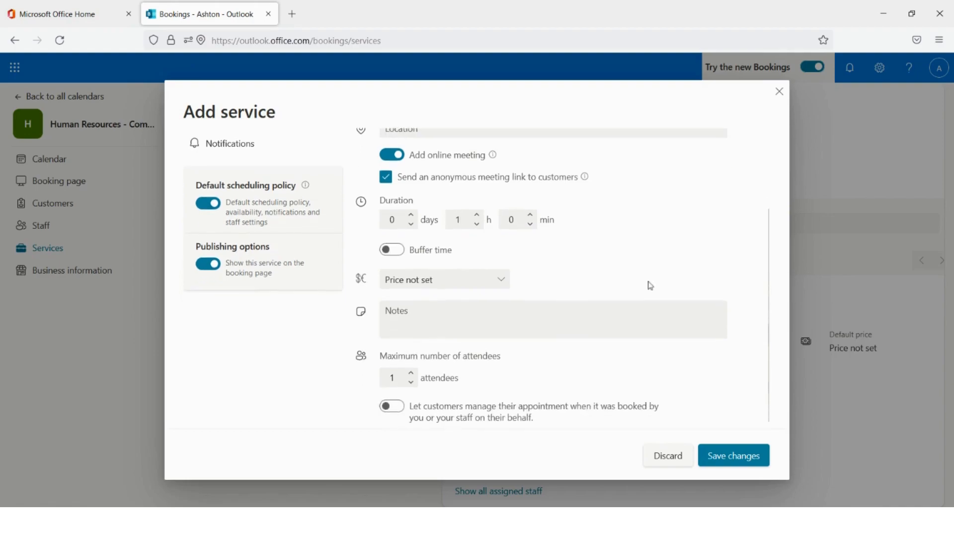
{"action": "left_click", "coordinate": [400, 250]}
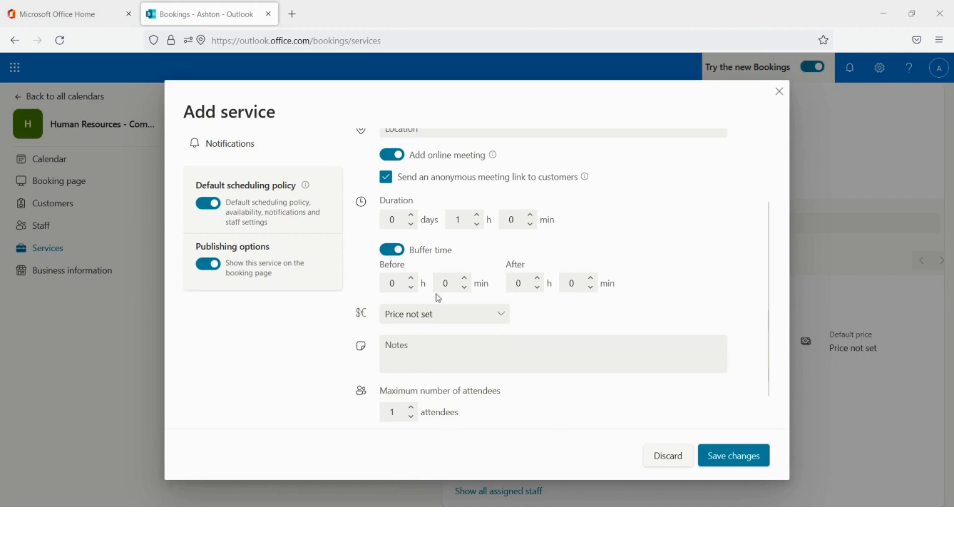
{"action": "left_click", "coordinate": [457, 284]}
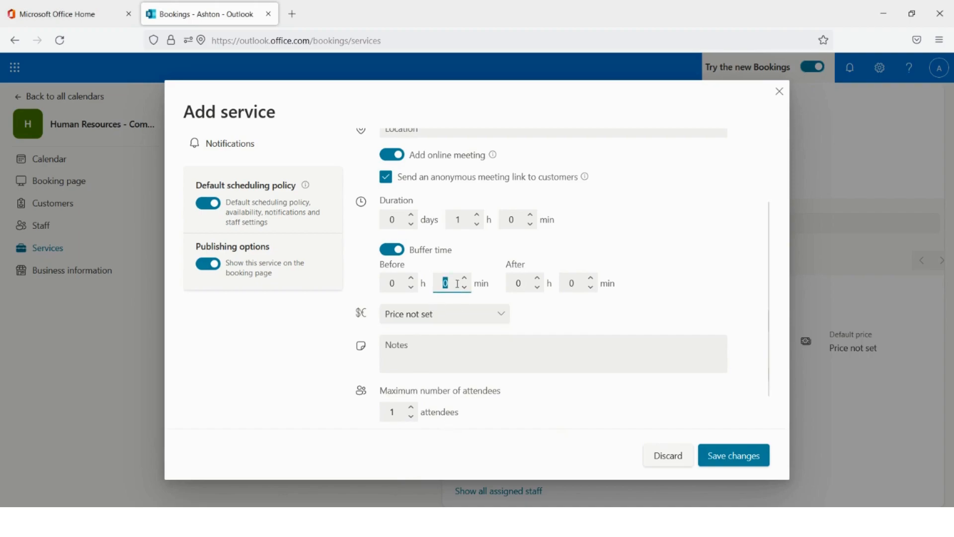
{"action": "type", "text": "10"}
{"action": "key", "text": "Tab"}
{"action": "key", "text": "Tab"}
{"action": "type", "text": "10"}
- Set the Onboarding service's pricing type to Fixed price, leaving the amount empty
{"action": "scroll", "coordinate": [634, 304], "scroll_direction": "down", "scroll_amount": 1}
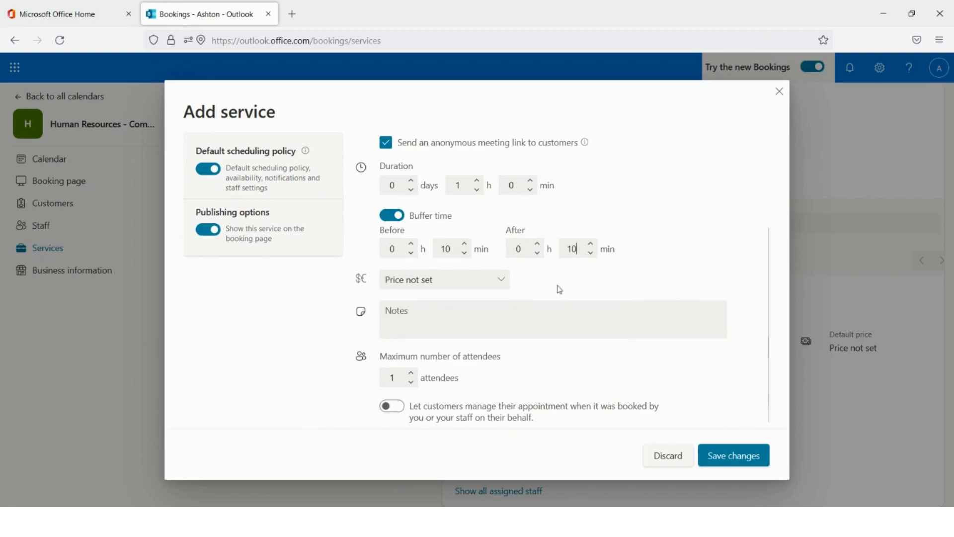
{"action": "left_click", "coordinate": [502, 287]}
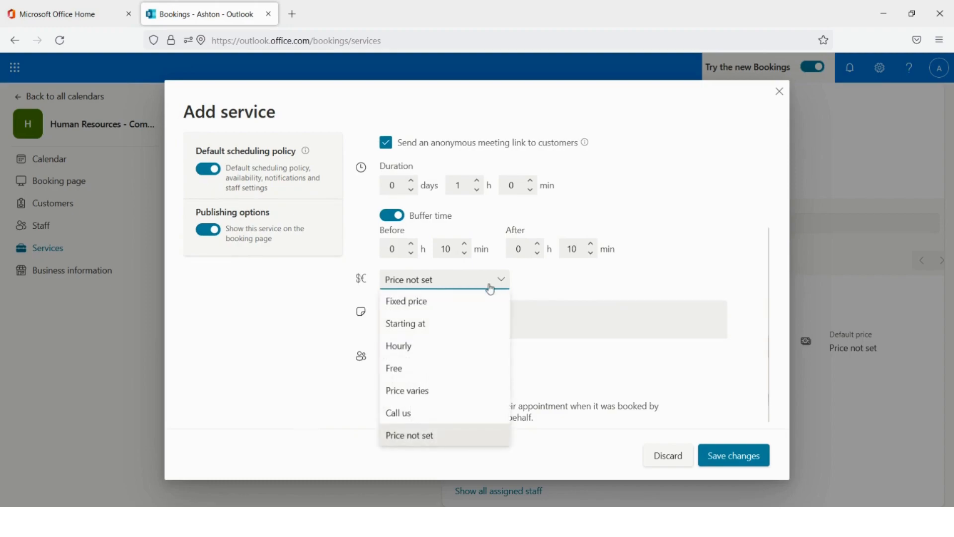
{"action": "left_click", "coordinate": [430, 304]}
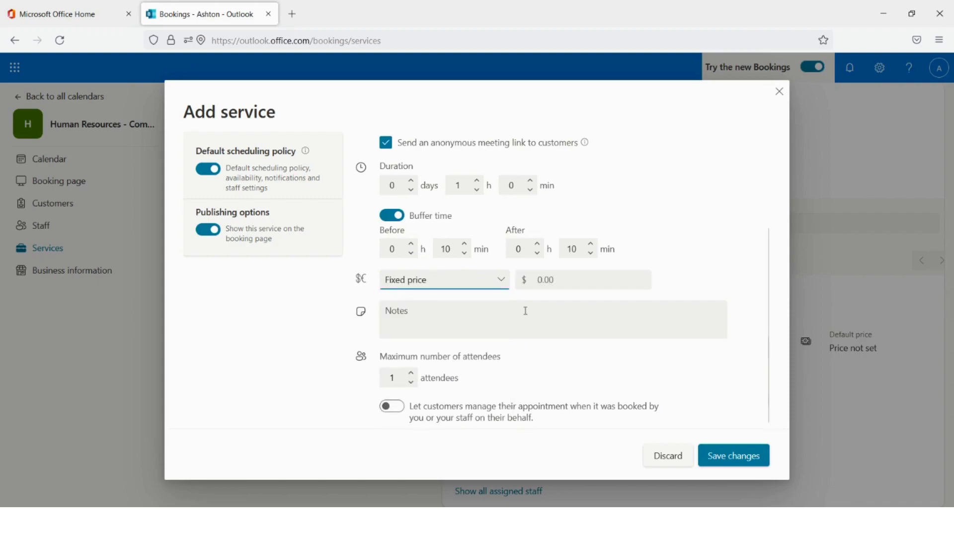
- Let customers manage Onboarding appointments booked on their behalf, and save the new service
{"action": "left_click", "coordinate": [400, 414]}
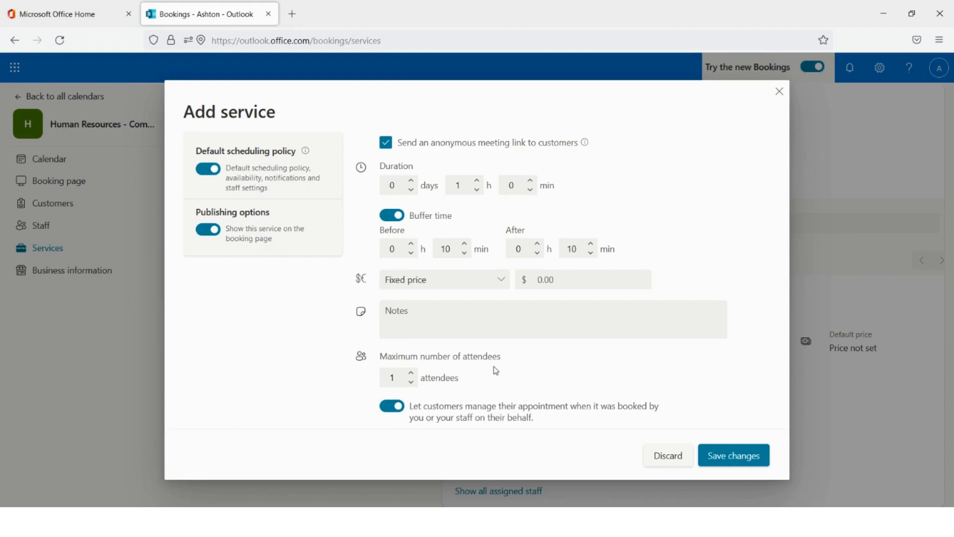
{"action": "left_click", "coordinate": [387, 410]}
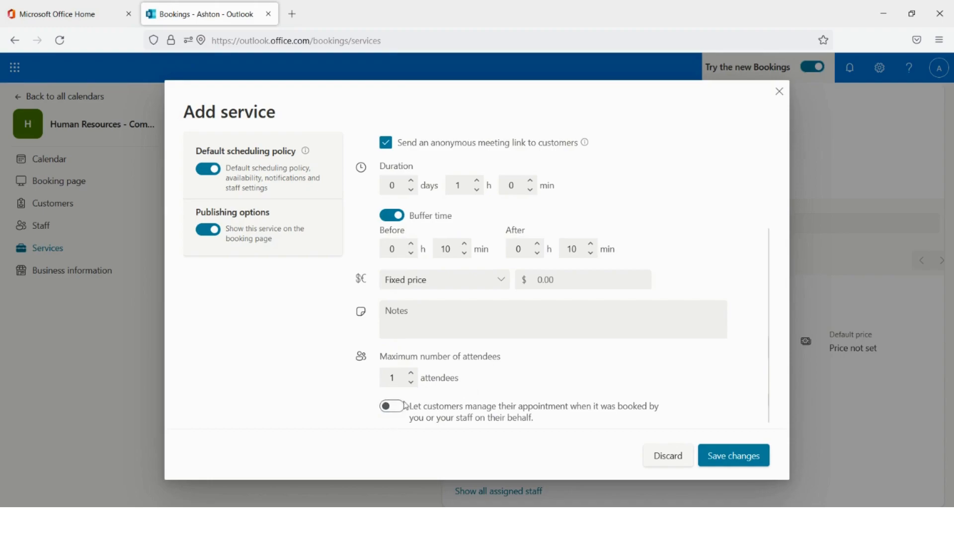
{"action": "left_click", "coordinate": [392, 406]}
{"action": "left_click", "coordinate": [729, 457]}
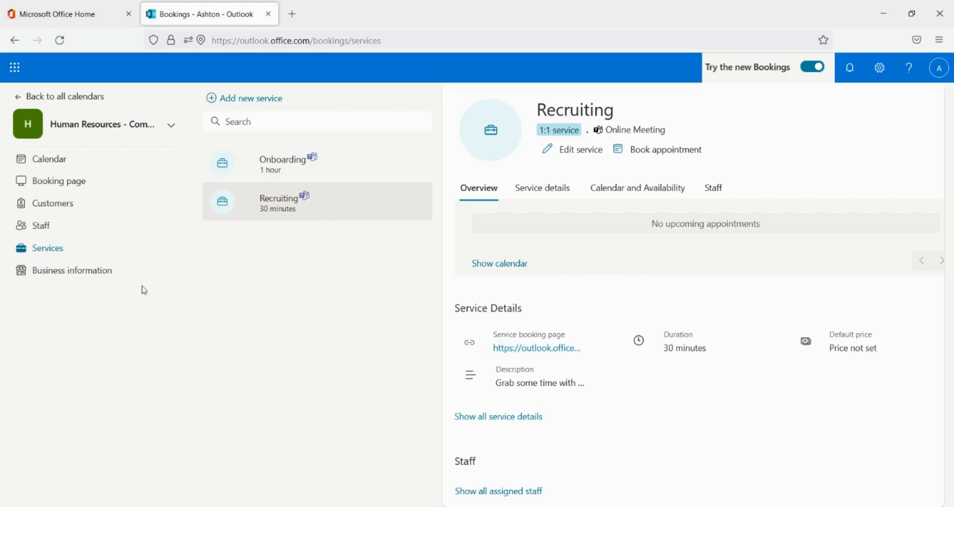
- Open the basic details of the Human Resources calendar's business information and set the business type to Recruiting
{"action": "left_click", "coordinate": [78, 275]}
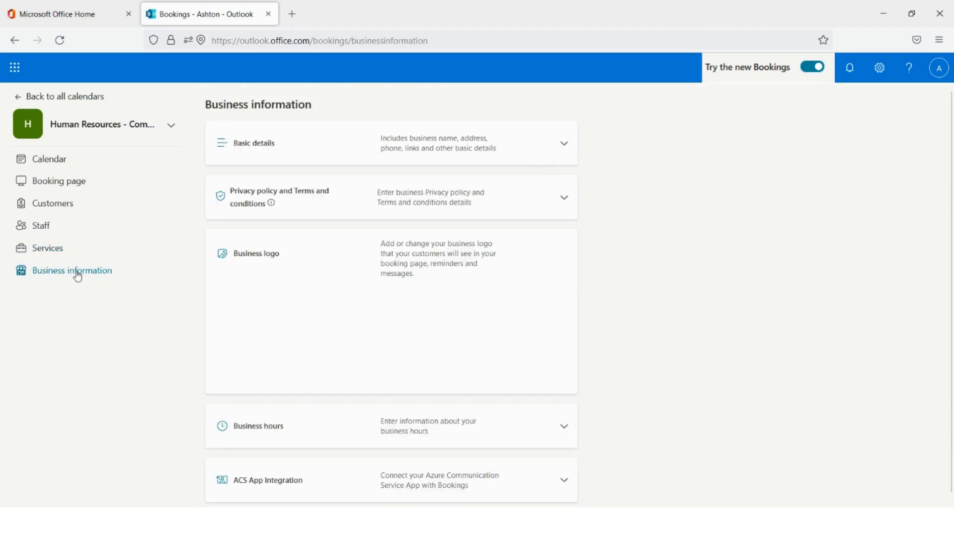
{"action": "left_click", "coordinate": [563, 179]}
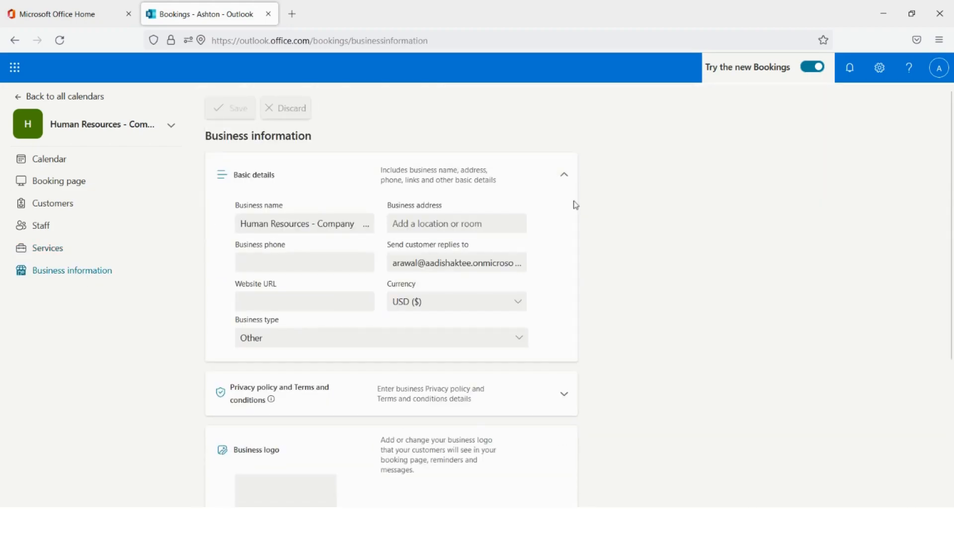
{"action": "scroll", "coordinate": [575, 205], "scroll_direction": "down", "scroll_amount": 2}
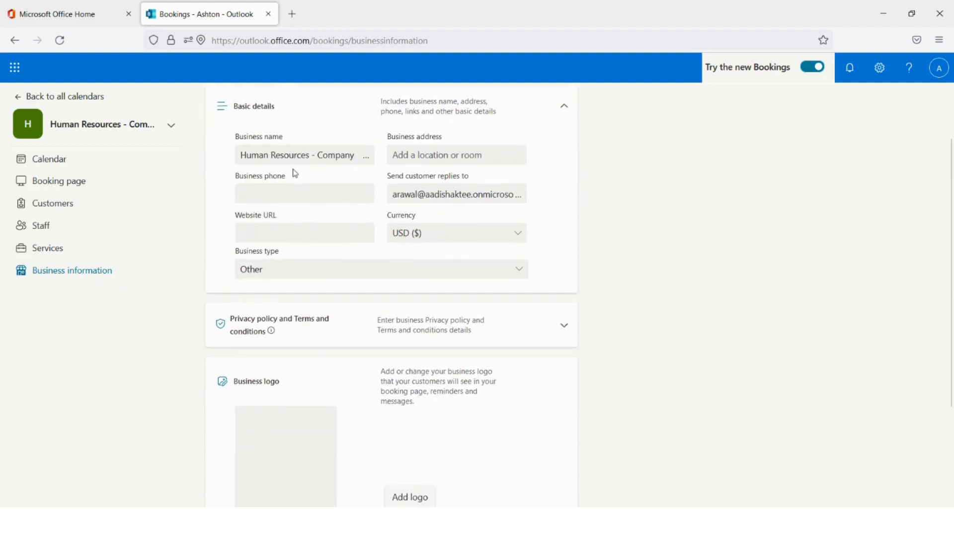
{"action": "left_click", "coordinate": [394, 196]}
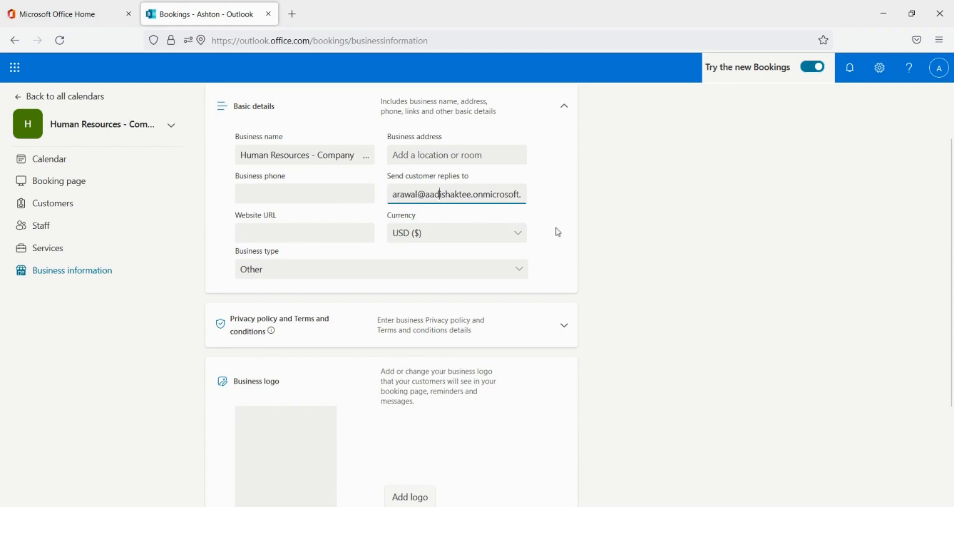
{"action": "scroll", "coordinate": [566, 232], "scroll_direction": "down", "scroll_amount": 2}
{"action": "scroll", "coordinate": [569, 234], "scroll_direction": "down", "scroll_amount": 2}
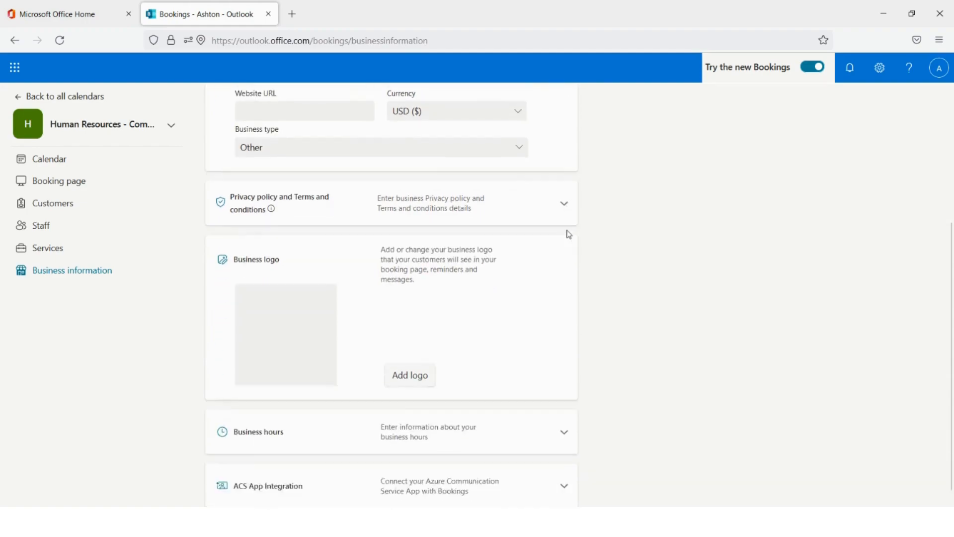
{"action": "left_click", "coordinate": [524, 137]}
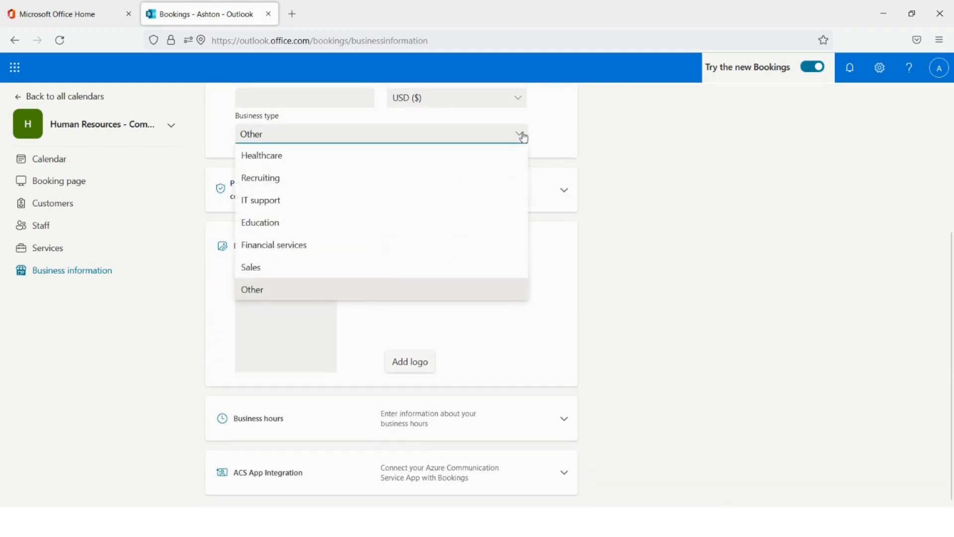
{"action": "left_click", "coordinate": [303, 186]}
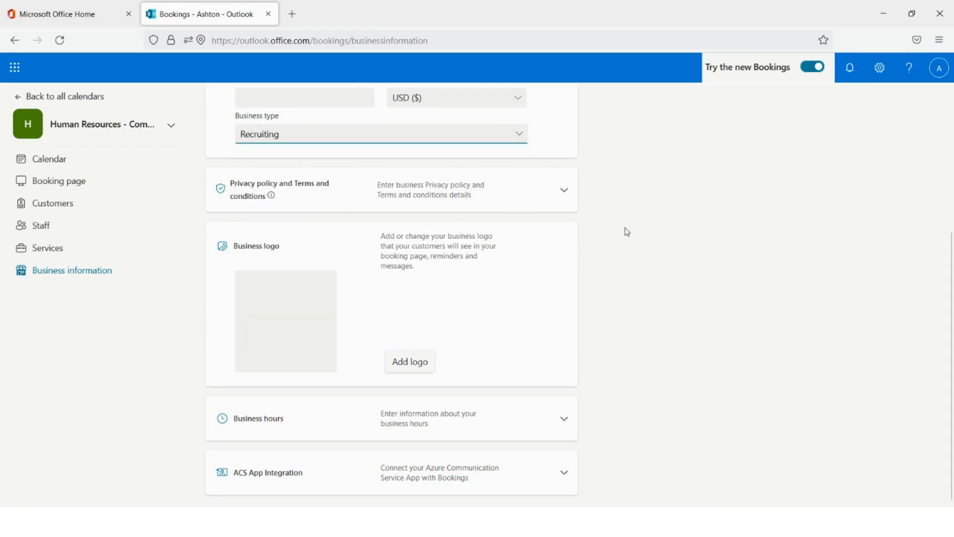
- Review the privacy policy and business hours sections, and save the business information
{"action": "left_click", "coordinate": [563, 191]}
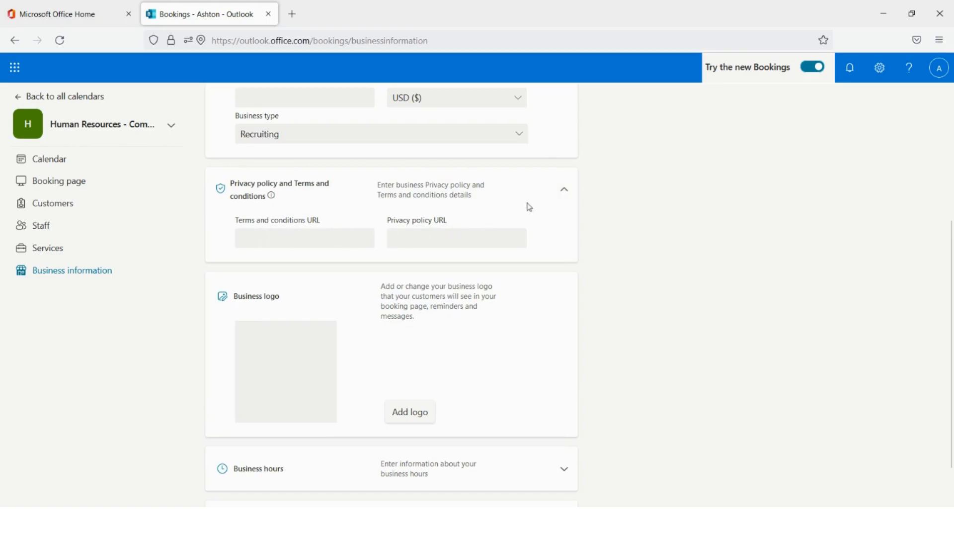
{"action": "left_click", "coordinate": [564, 191]}
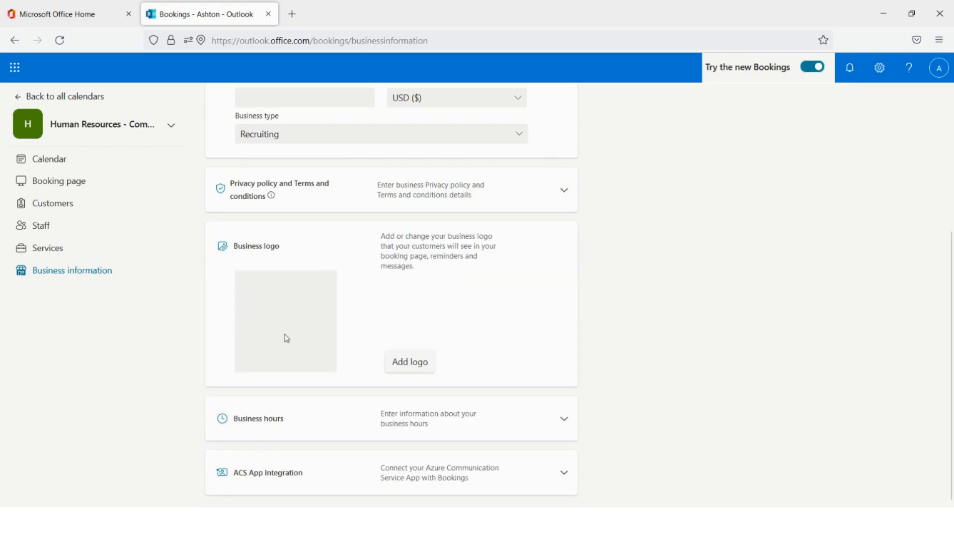
{"action": "left_click", "coordinate": [564, 418]}
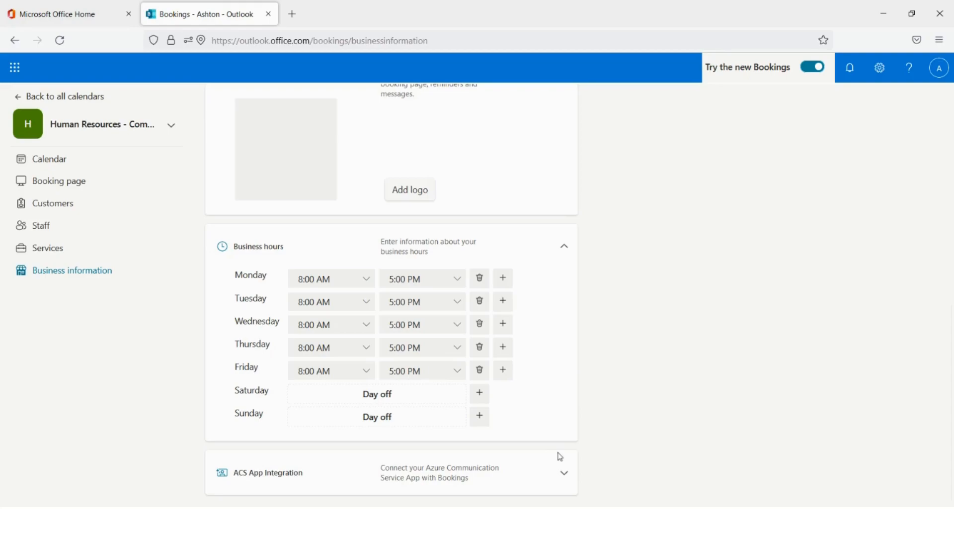
{"action": "scroll", "coordinate": [560, 457], "scroll_direction": "up", "scroll_amount": 10}
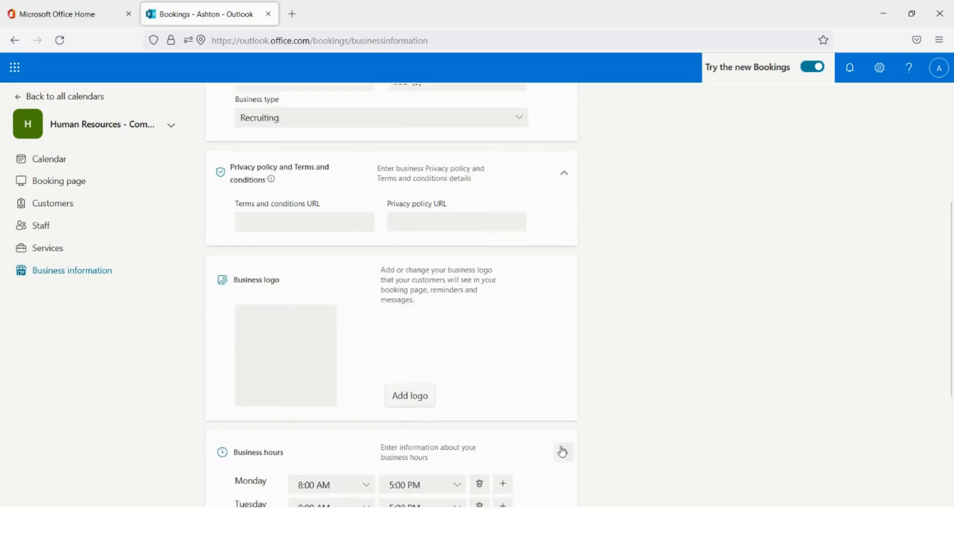
{"action": "left_click", "coordinate": [229, 108]}
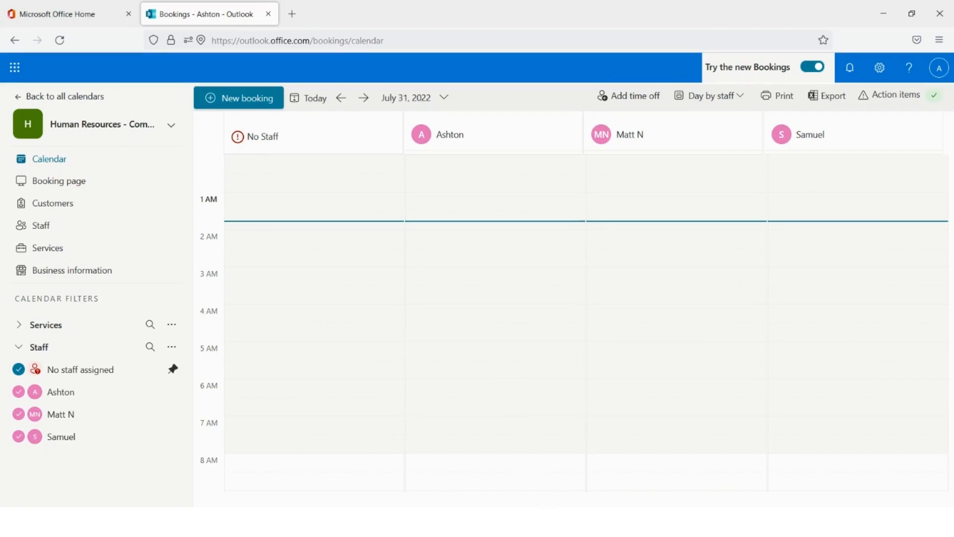
- Return to the list of all calendars and copy the Human Resources booking page link from its sharing options
{"action": "left_click", "coordinate": [79, 102]}
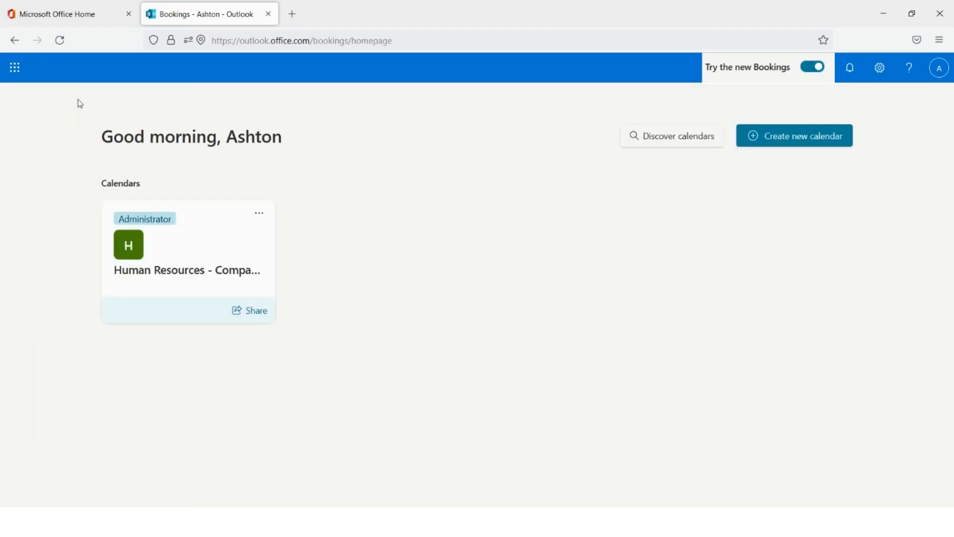
{"action": "left_click", "coordinate": [258, 313]}
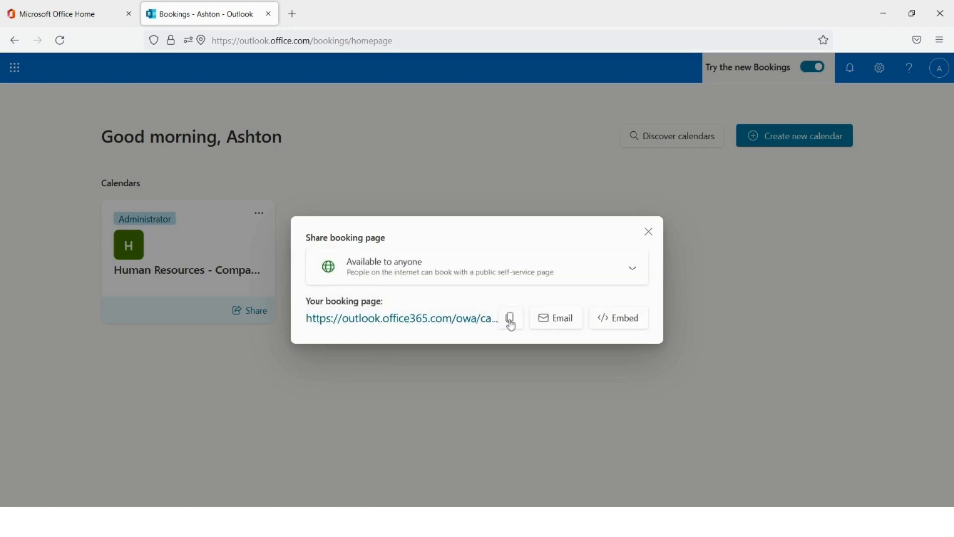
{"action": "left_click", "coordinate": [509, 320]}
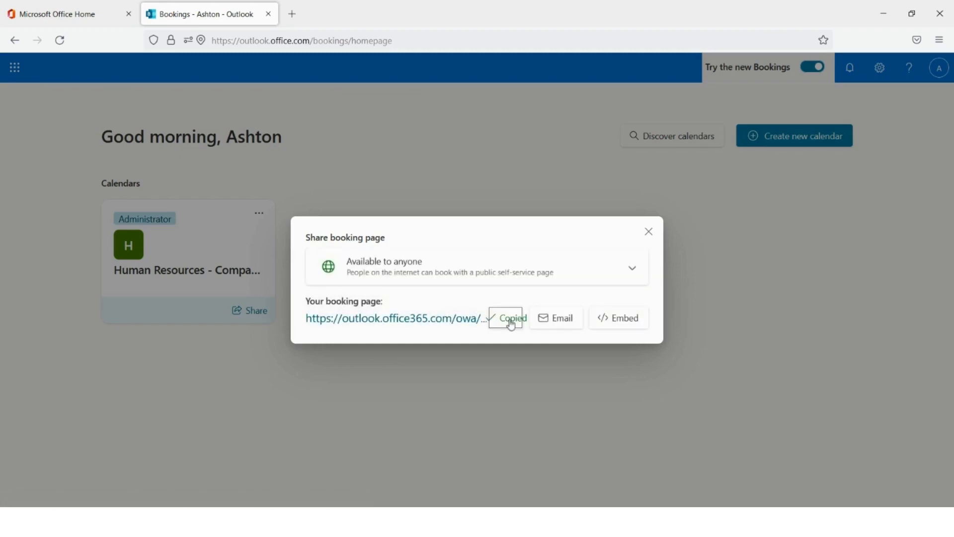
- Open the copied booking page link in a new browser tab
{"action": "left_click", "coordinate": [292, 14]}
{"action": "left_click", "coordinate": [321, 40]}
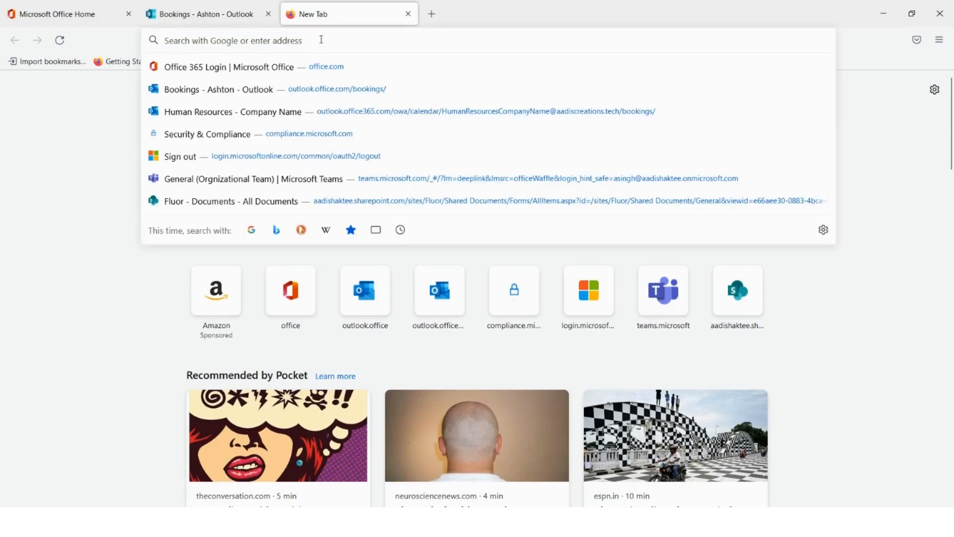
{"action": "key", "text": "ctrl+v"}
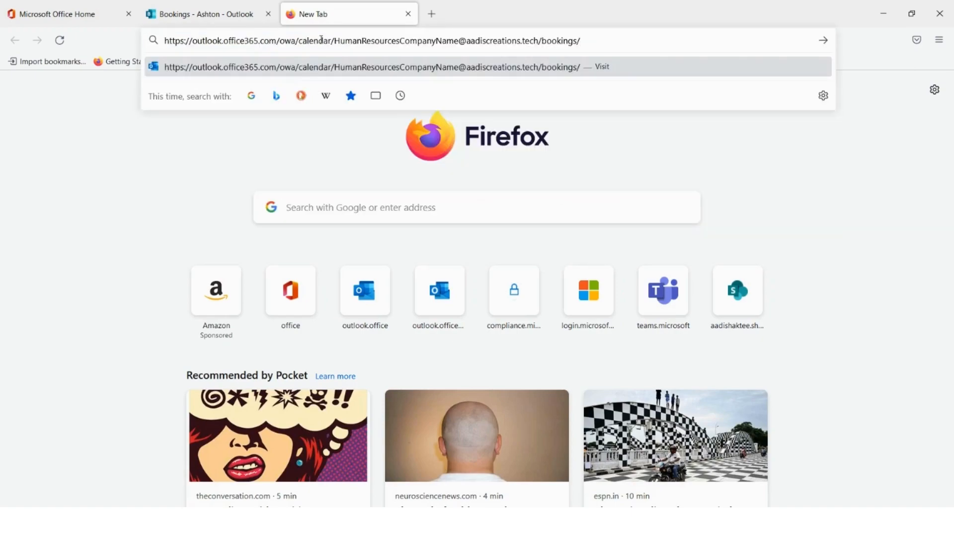
{"action": "key", "text": "Return"}
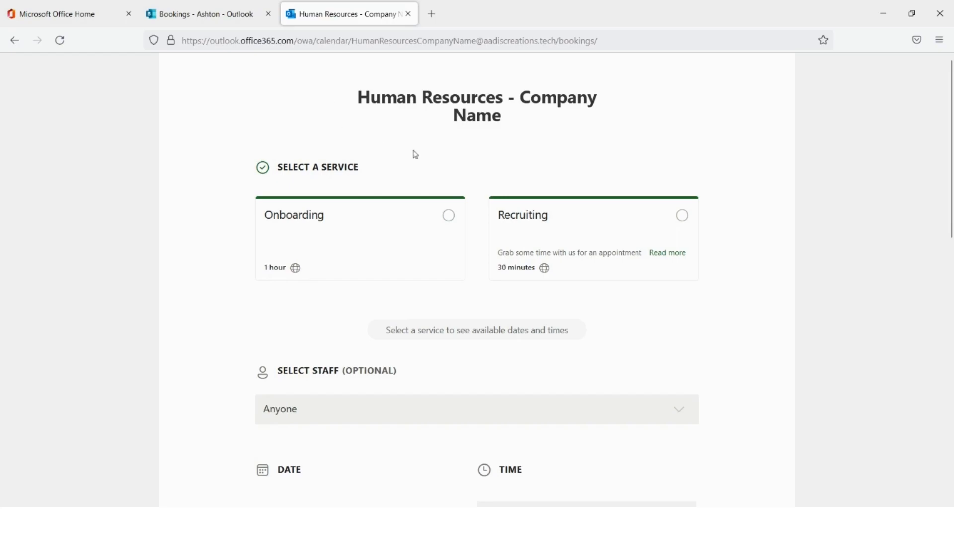
- Choose the Recruiting service on the public booking page and assign the first named staff member
{"action": "scroll", "coordinate": [416, 154], "scroll_direction": "down", "scroll_amount": 1}
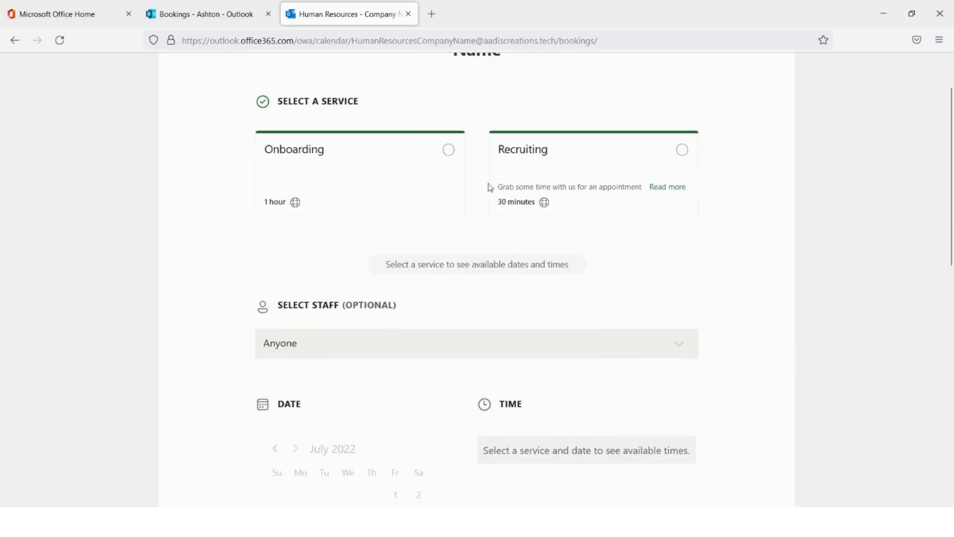
{"action": "left_click", "coordinate": [683, 159]}
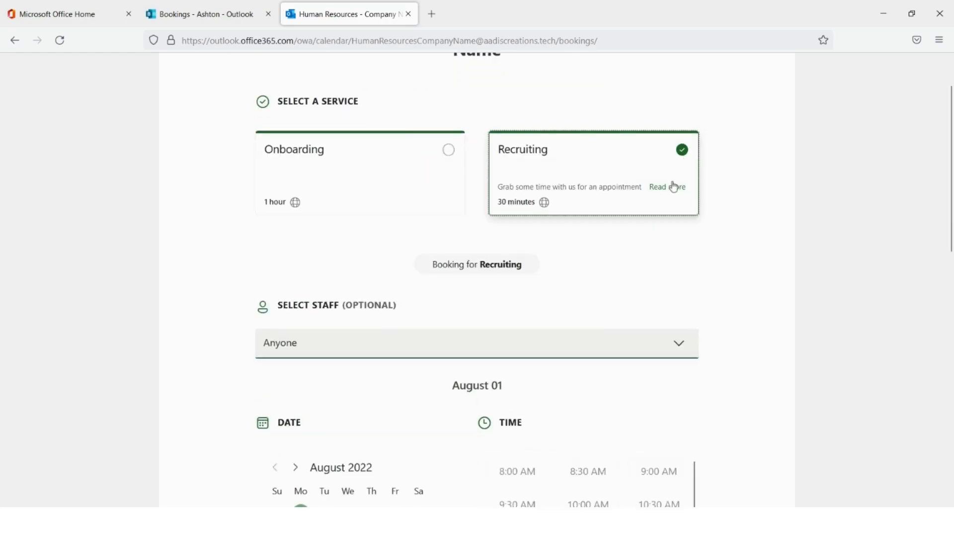
{"action": "scroll", "coordinate": [668, 194], "scroll_direction": "down", "scroll_amount": 2}
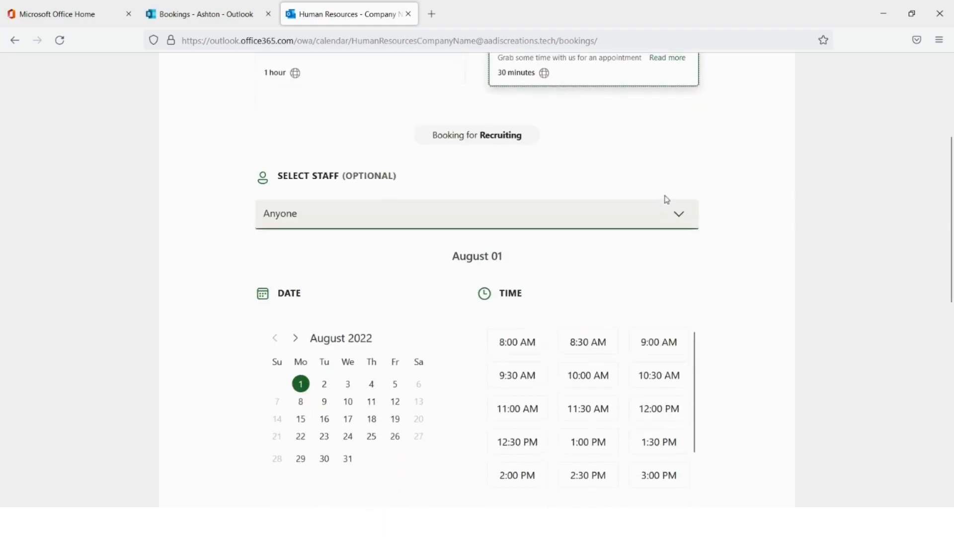
{"action": "left_click", "coordinate": [646, 219]}
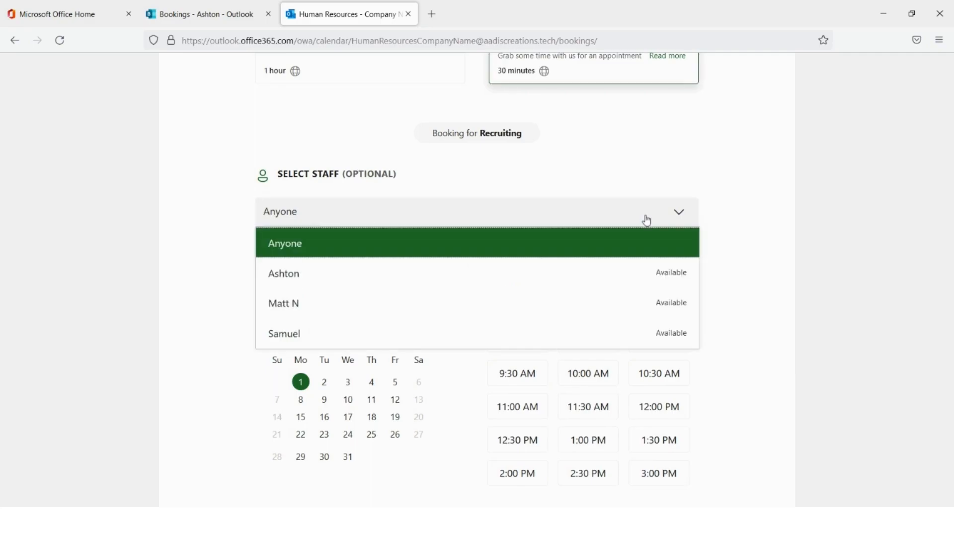
{"action": "left_click", "coordinate": [366, 271]}
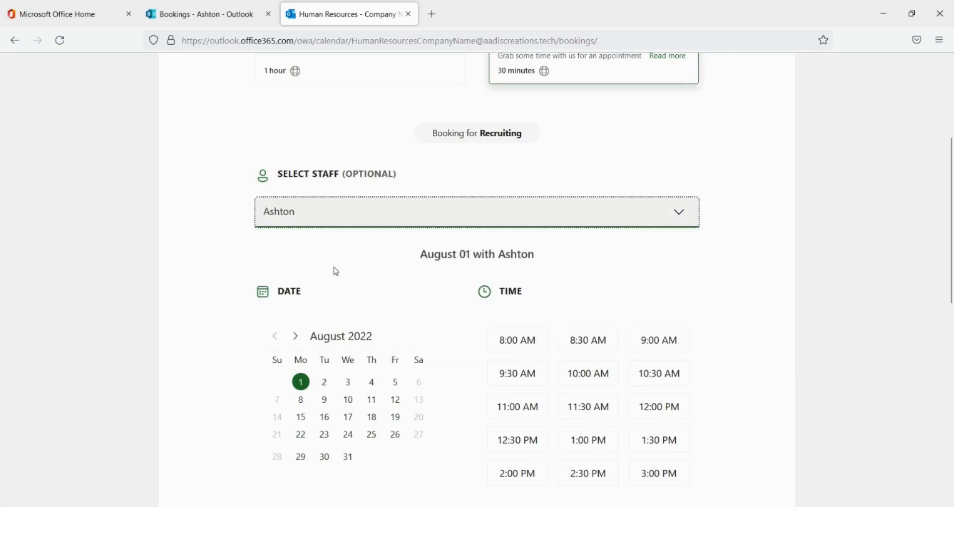
- Choose August 3, 2022 at 10:00 AM for the Recruiting appointment
{"action": "left_click", "coordinate": [349, 389]}
{"action": "left_click", "coordinate": [572, 372]}
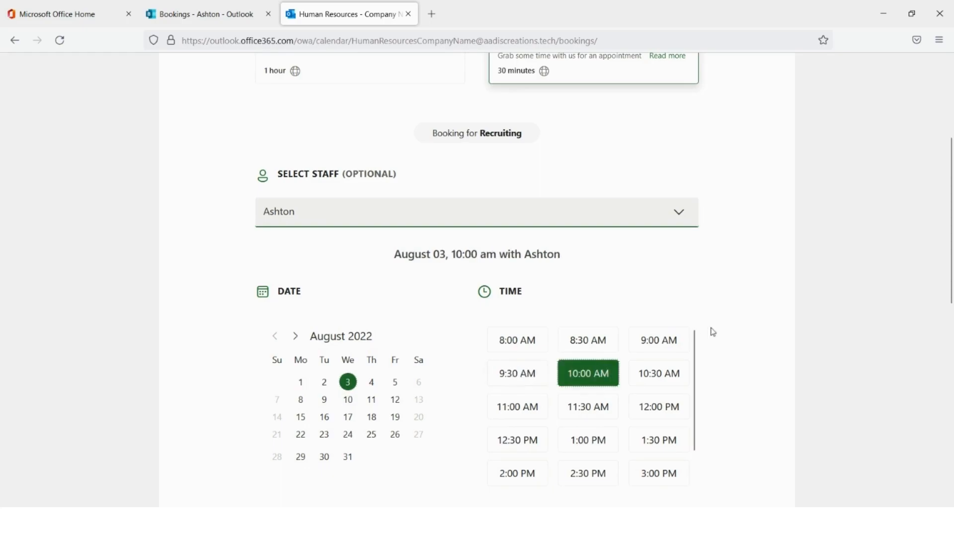
{"action": "scroll", "coordinate": [739, 323], "scroll_direction": "down", "scroll_amount": 5}
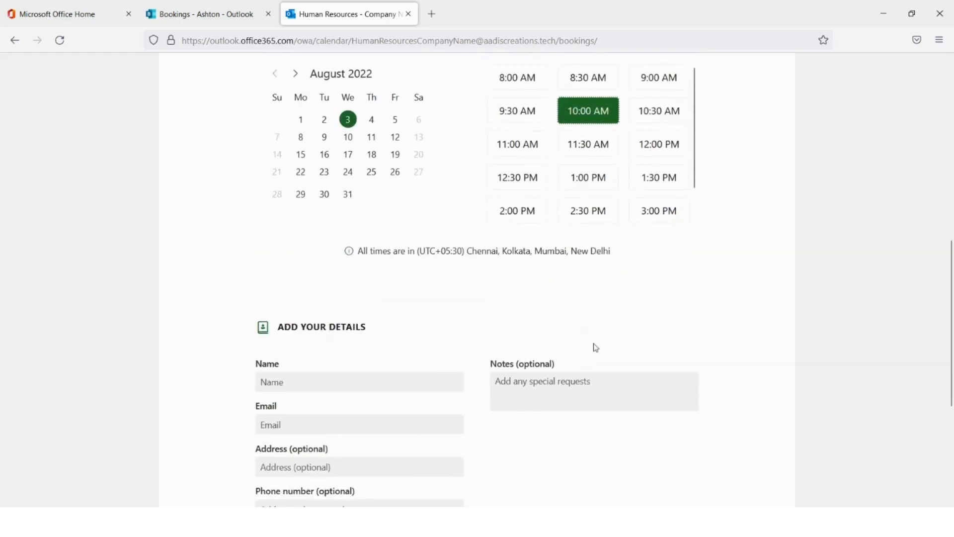
{"action": "scroll", "coordinate": [535, 351], "scroll_direction": "down", "scroll_amount": 3}
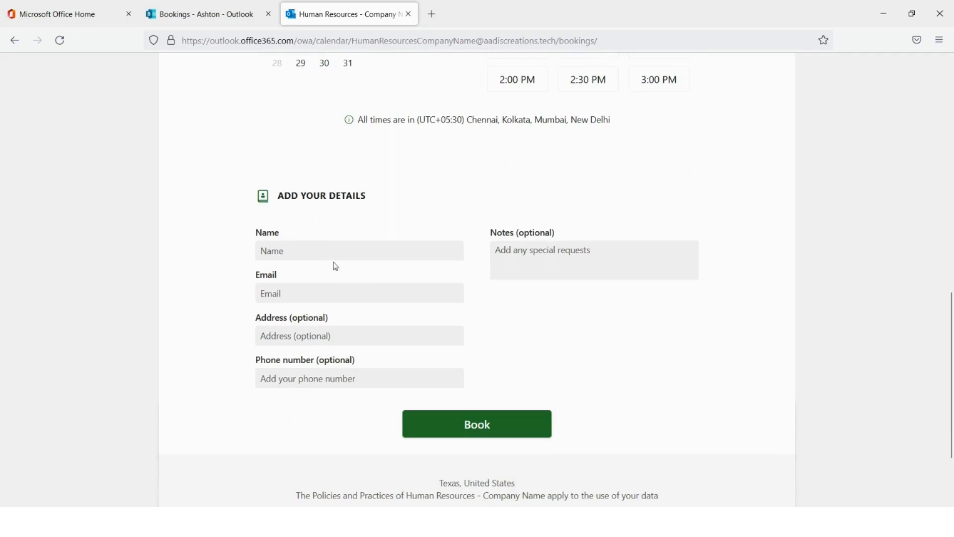
- Enter Test as the name and fill in the customer's email address in the booking details, leaving the optional fields blank
{"action": "left_click", "coordinate": [325, 249]}
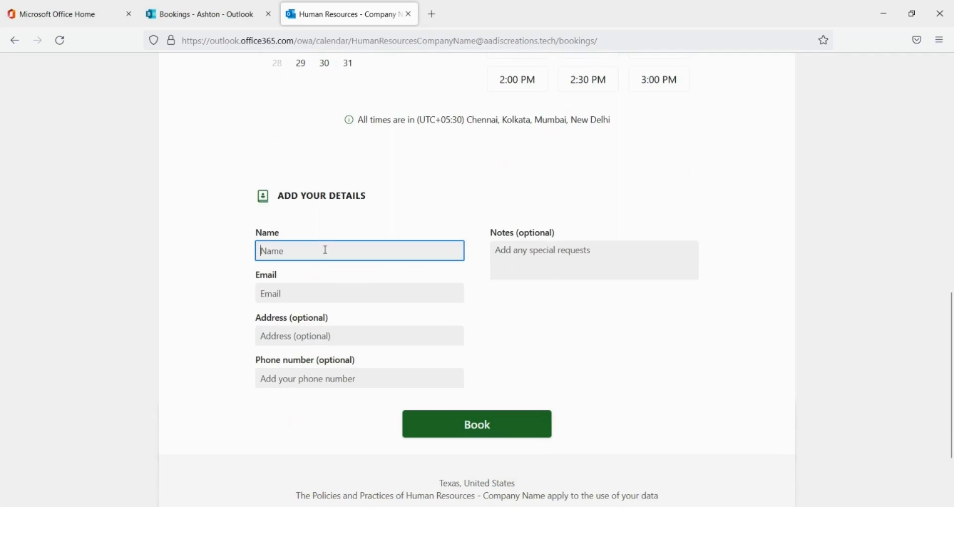
{"action": "type", "text": "Ts"}
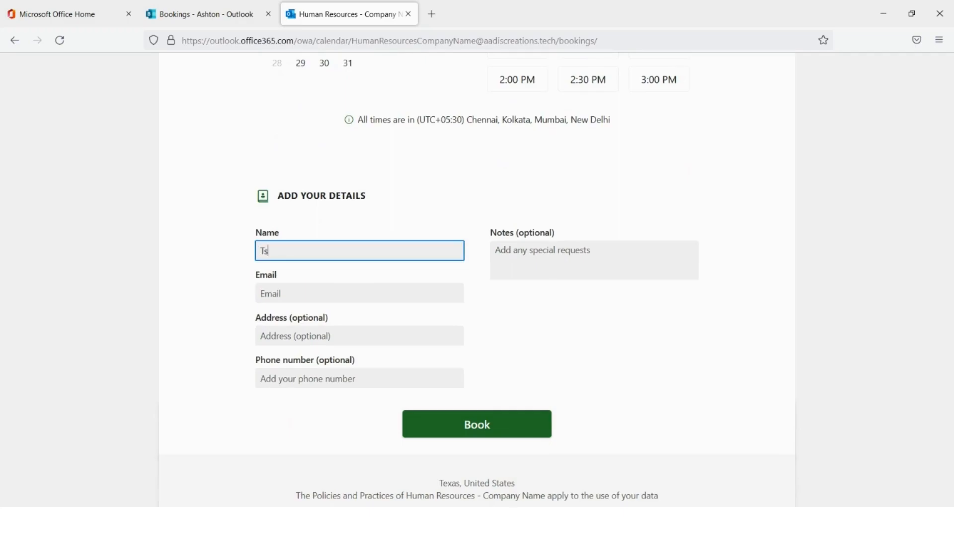
{"action": "type", "text": "est"}
{"action": "key", "text": "Tab"}
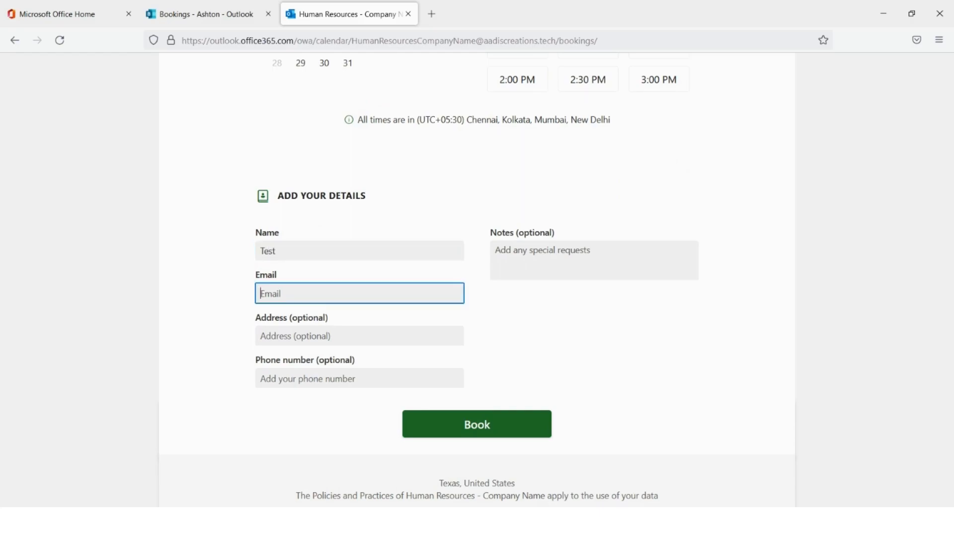
{"action": "type", "text": "user@domain.co"}
{"action": "type", "text": "m"}
{"action": "left_click", "coordinate": [305, 375]}
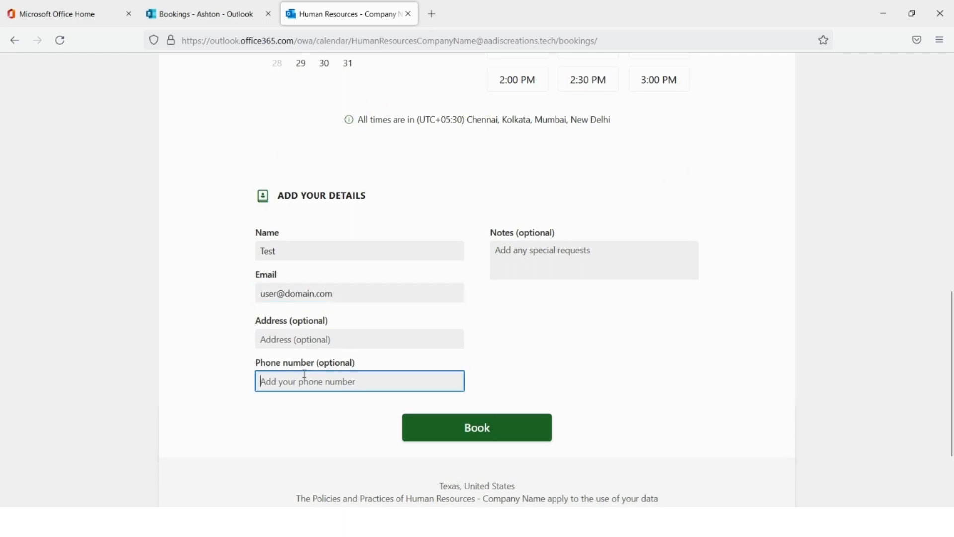
{"action": "left_click", "coordinate": [557, 255]}
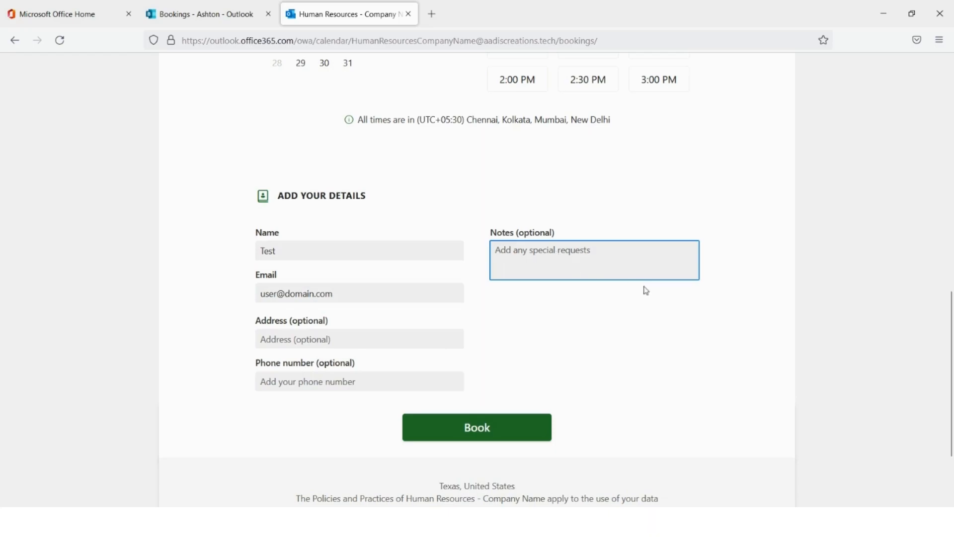
- Submit the Recruiting booking and try to continue through the email verification without entering a code
{"action": "scroll", "coordinate": [705, 285], "scroll_direction": "up", "scroll_amount": 4}
{"action": "scroll", "coordinate": [706, 288], "scroll_direction": "down", "scroll_amount": 6}
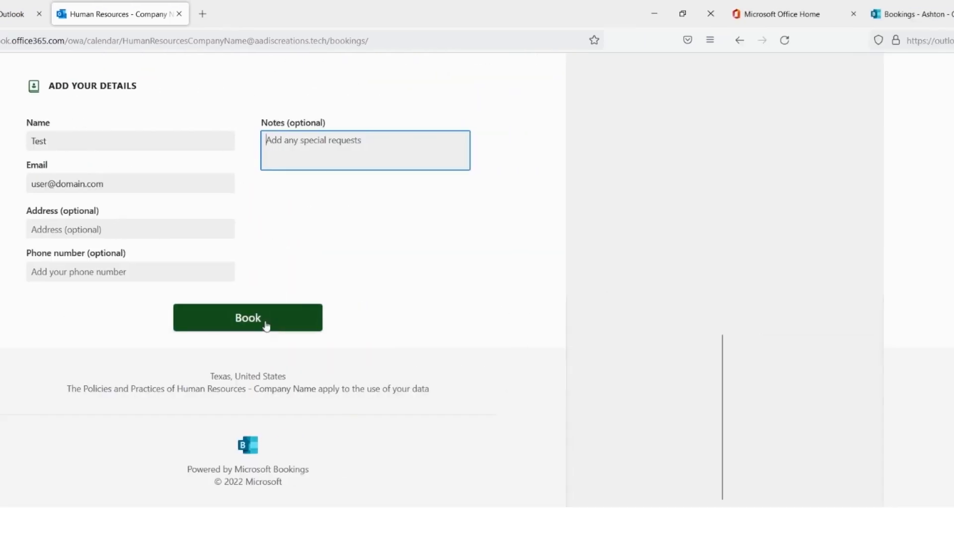
{"action": "left_click", "coordinate": [495, 324]}
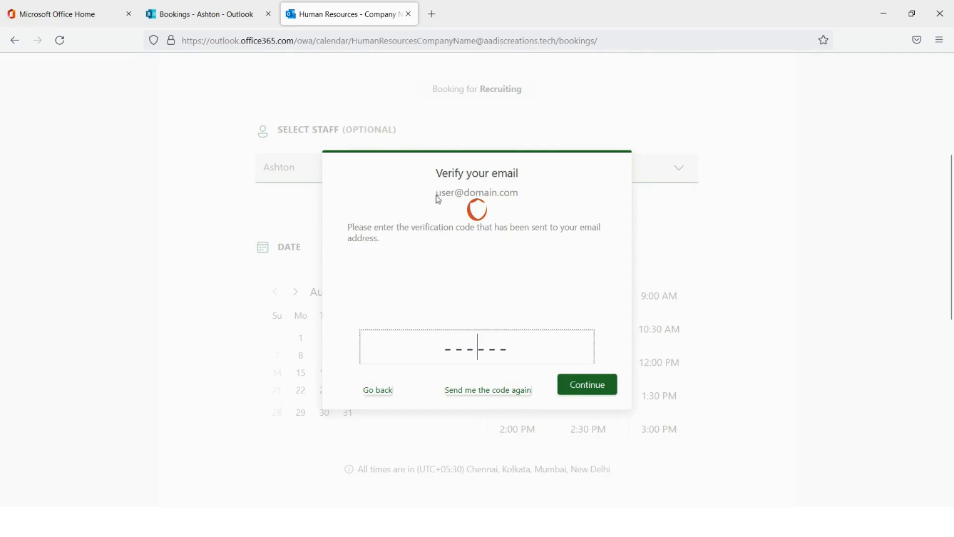
{"action": "left_click_drag", "start_coordinate": [437, 192], "coordinate": [521, 200]}
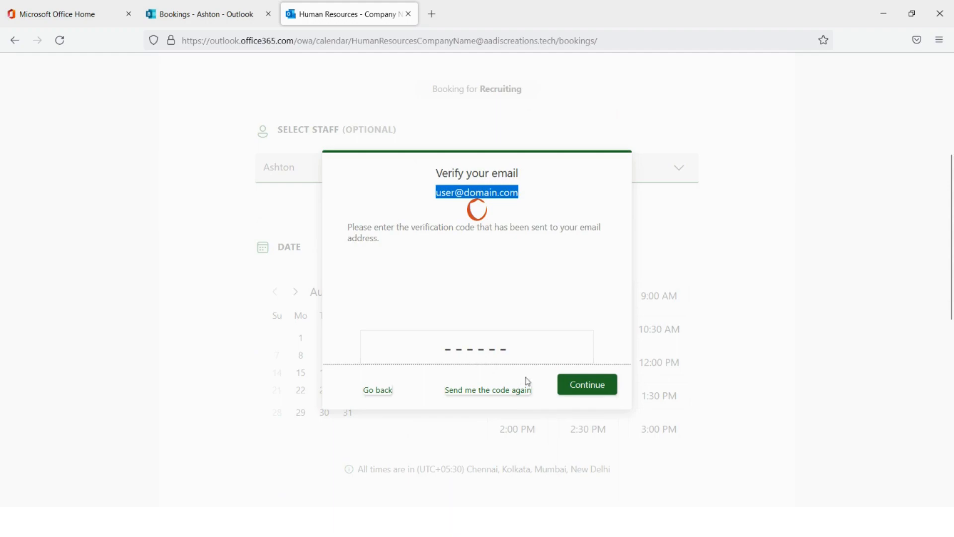
{"action": "left_click", "coordinate": [595, 389]}
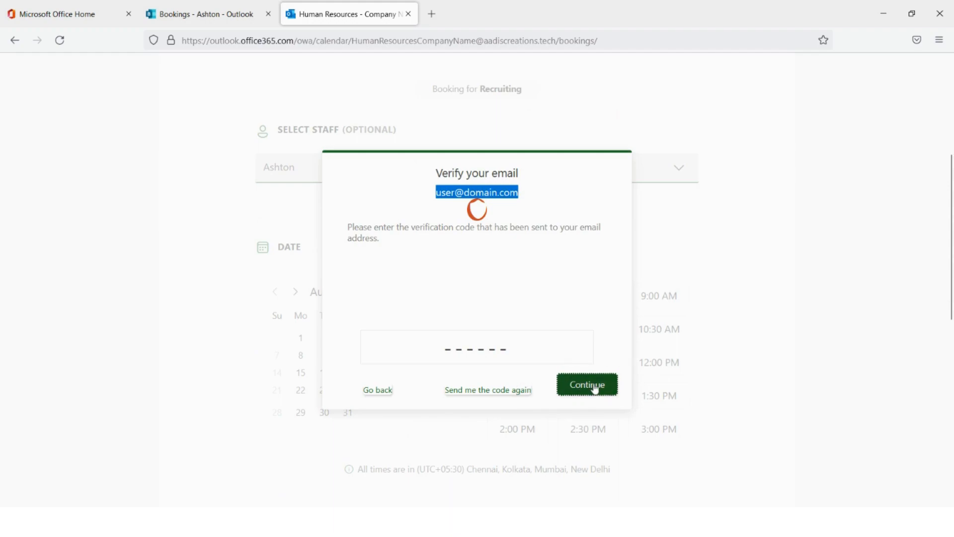